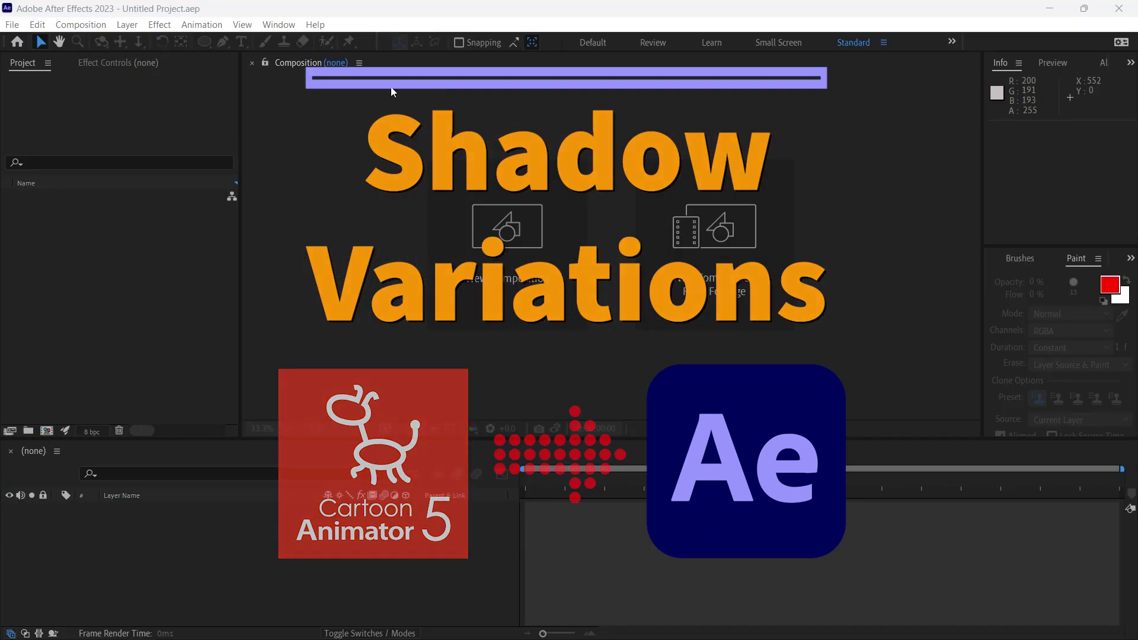
Step: Open the File menu to get to the project-opening commands
left_click(24, 27)
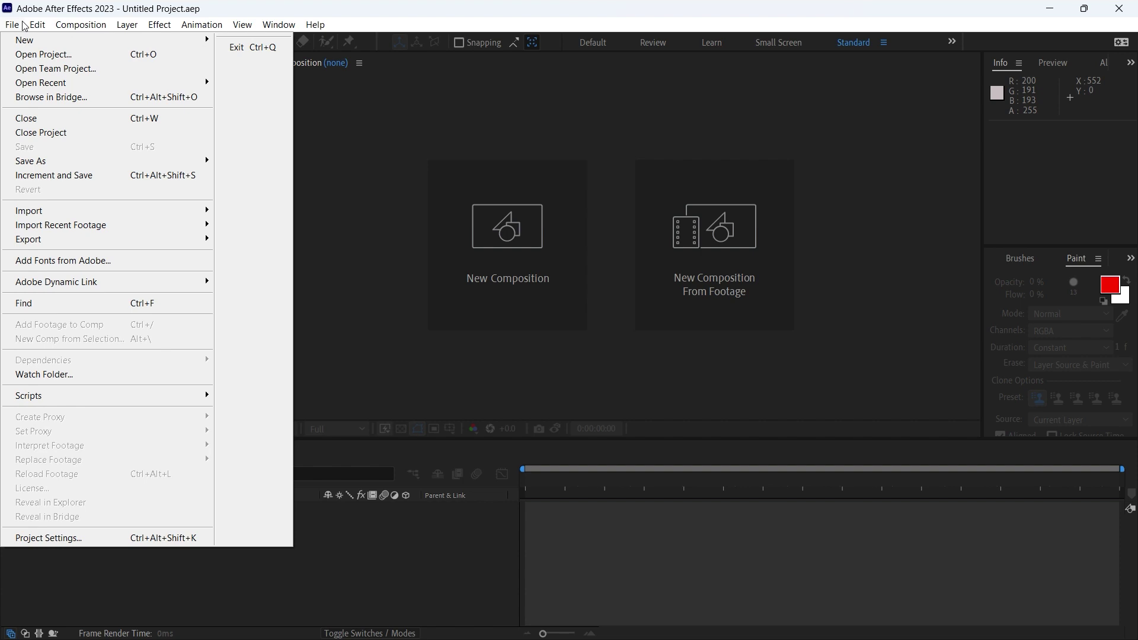
Step: Open Gnu Sad Walks (Blur Front Back)(Heat).aep and play Gnu Sad Walk Comp1
left_click(18, 55)
left_click(215, 231)
left_click(596, 373)
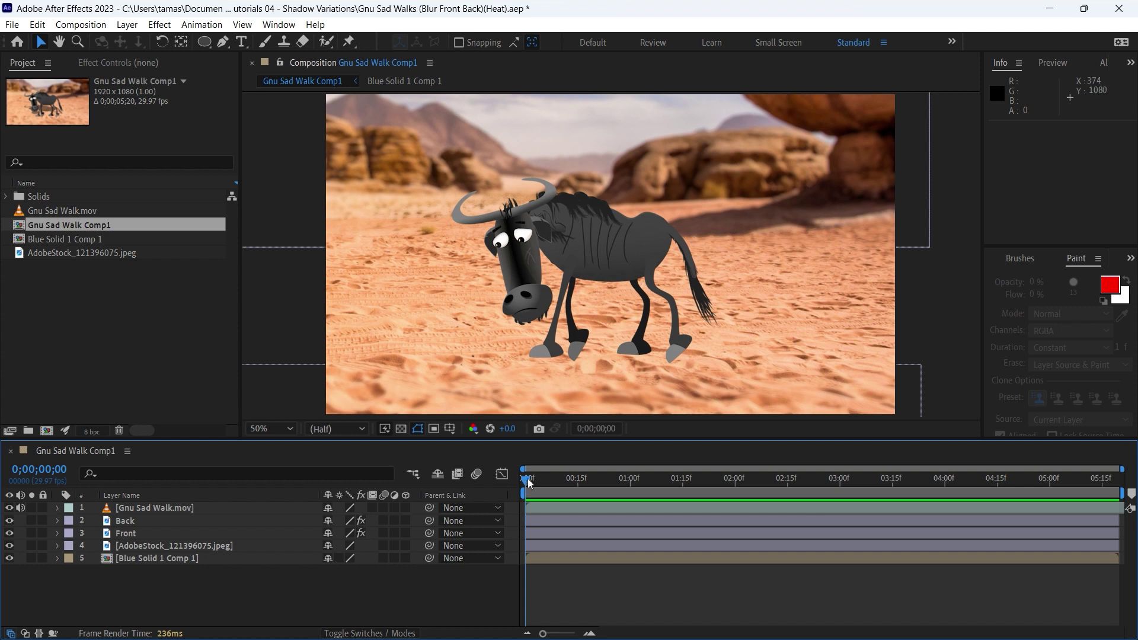
key("space")
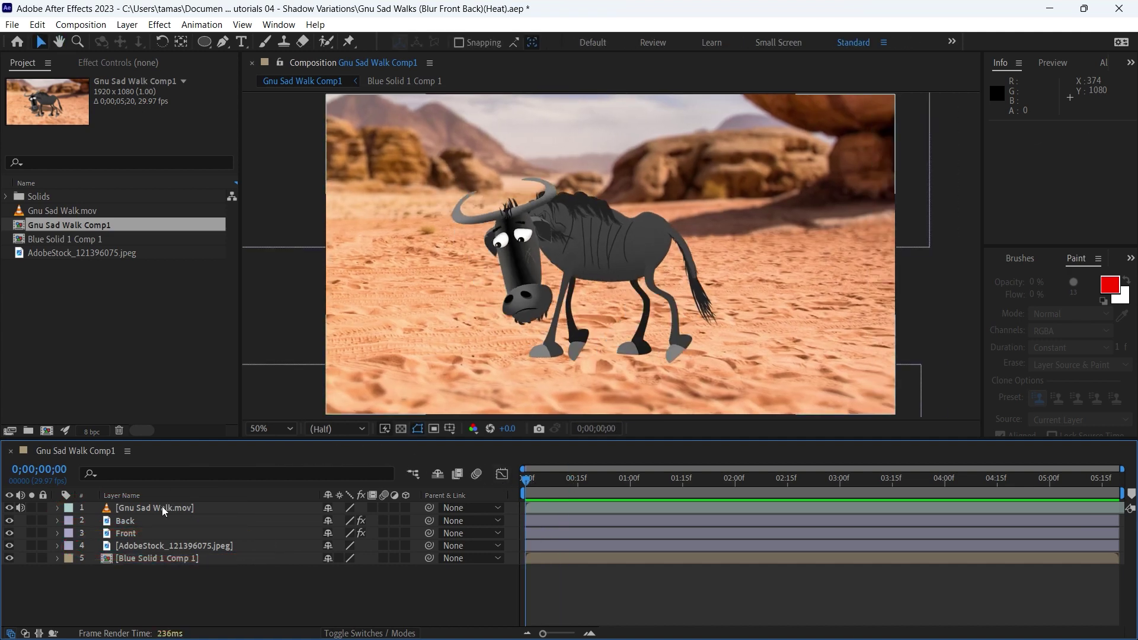
Step: Create a new black full-frame solid layer and name it SHADOW
left_click(127, 24)
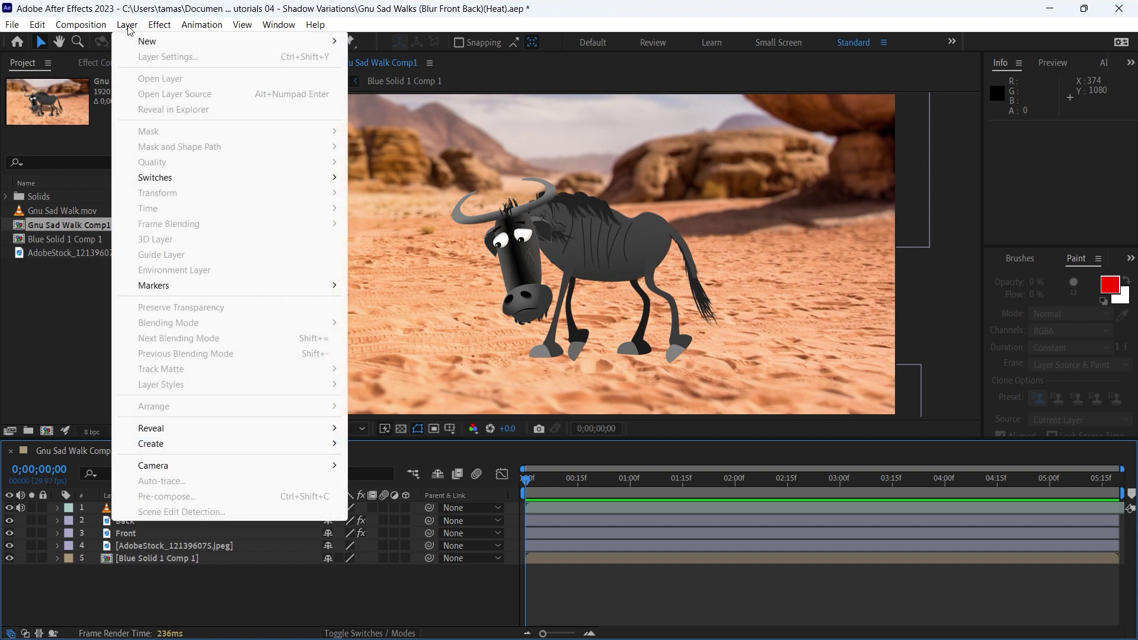
mouse_move(152, 46)
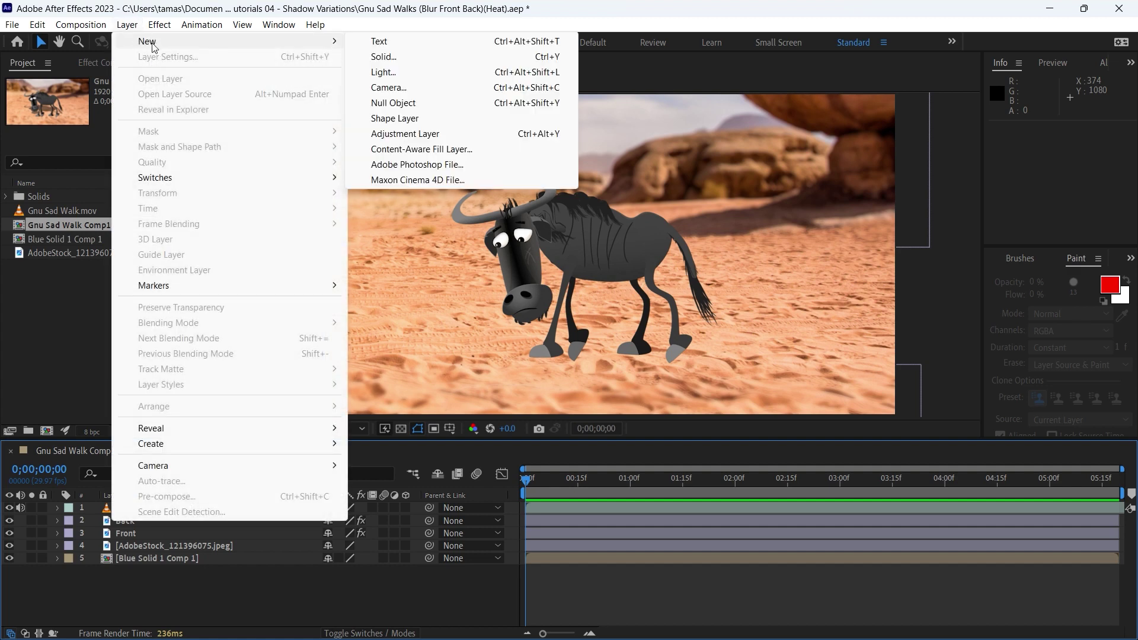
left_click(427, 57)
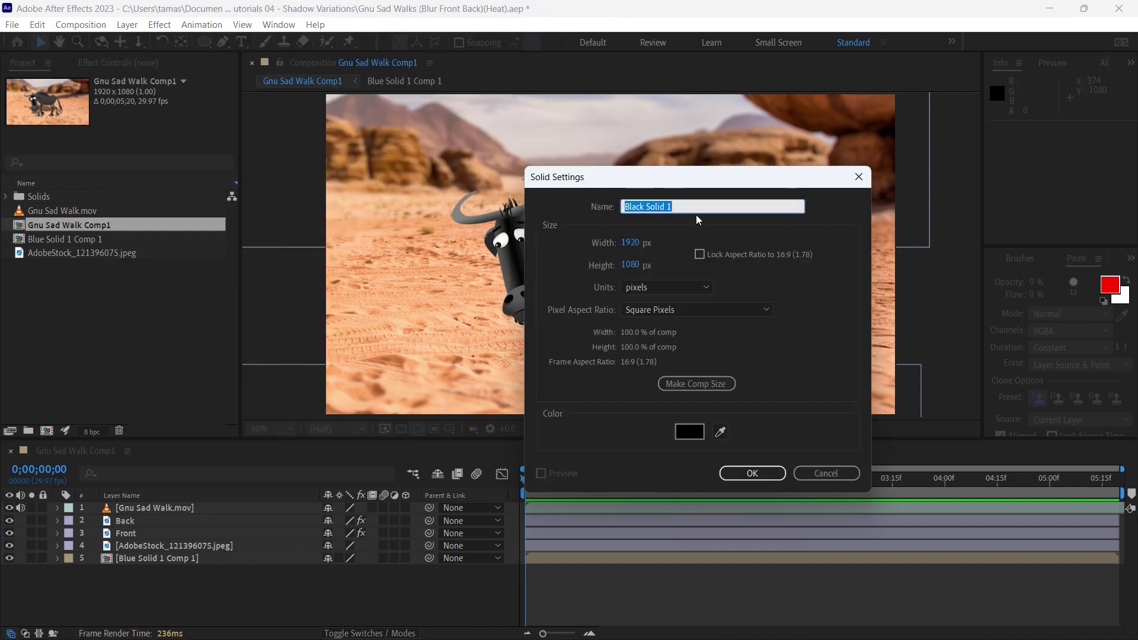
type("SHADOW")
Step: Confirm the SHADOW solid and move it below Gnu Sad Walk.mov in the timeline
key("Return")
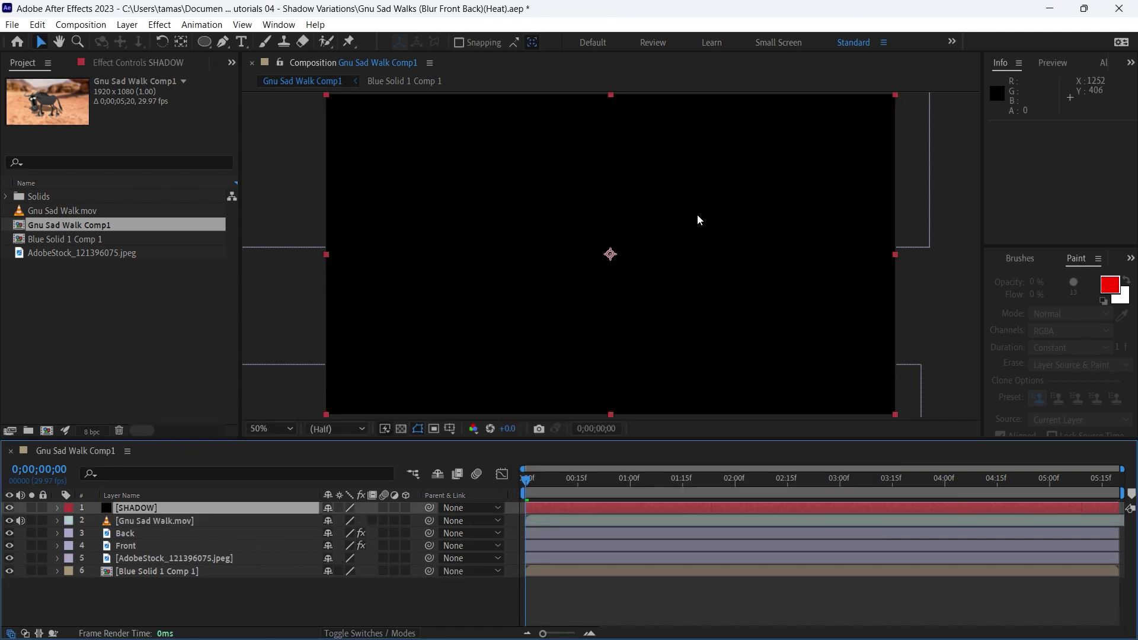
left_click_drag(166, 508, 165, 524)
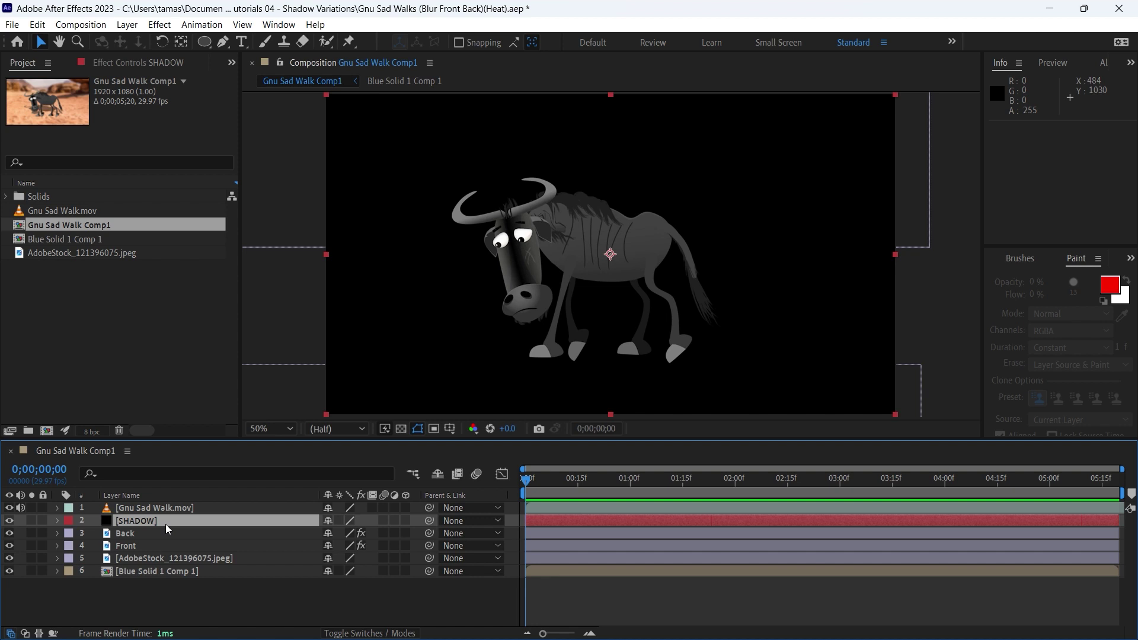
left_click(203, 41)
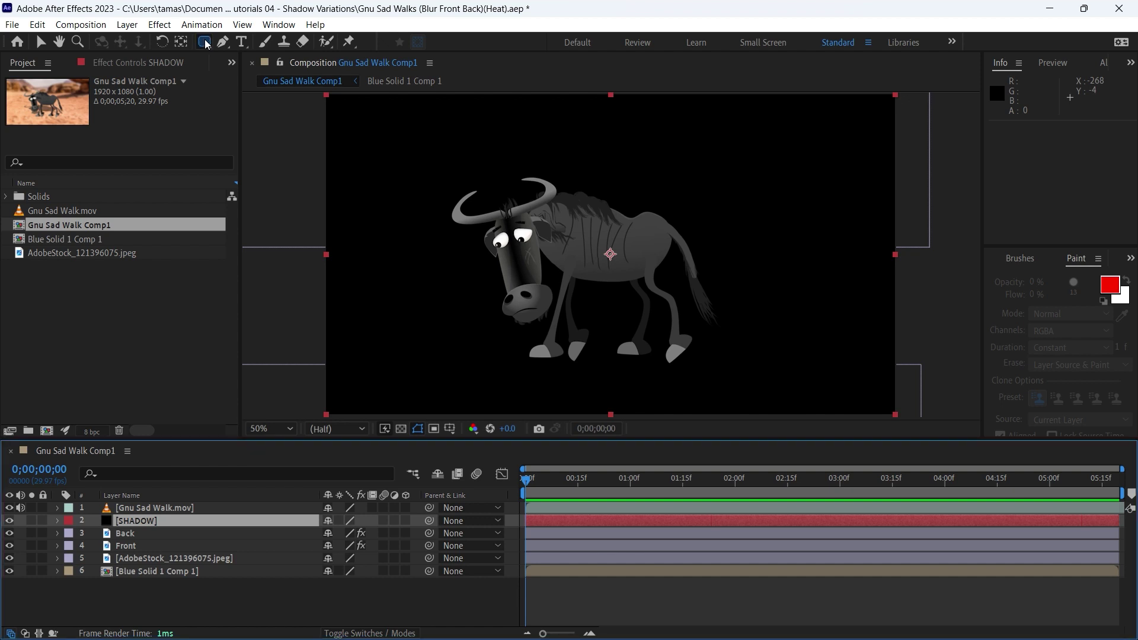
Step: Draw an elliptical mask on SHADOW under the gnu's feet and nudge it slightly right
key("q")
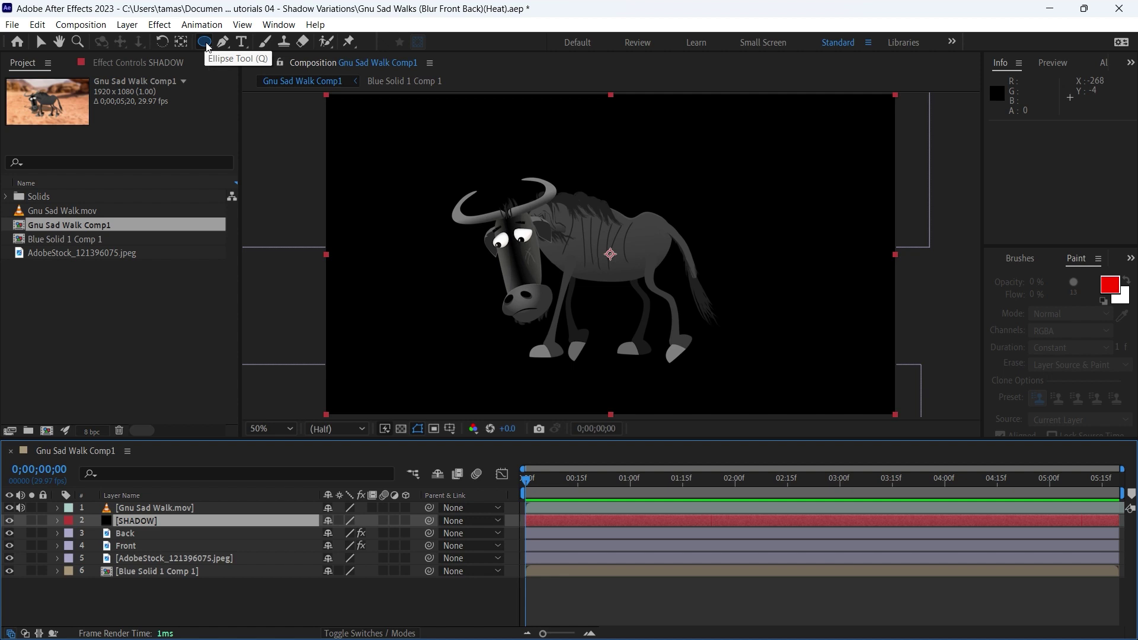
left_click_drag(497, 336, 713, 366)
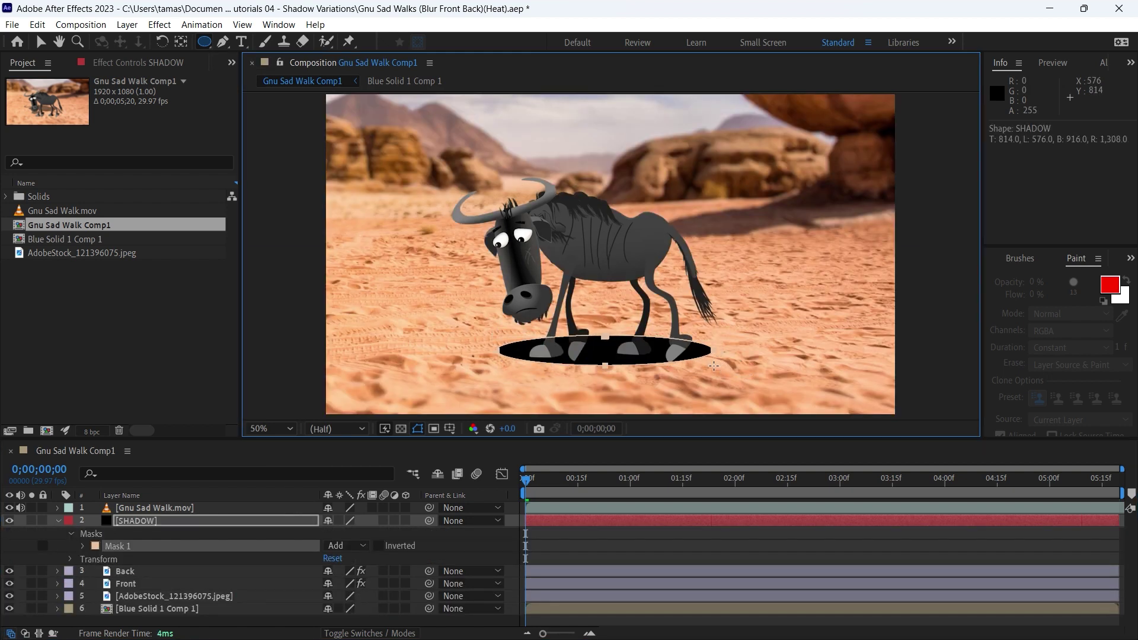
key("v")
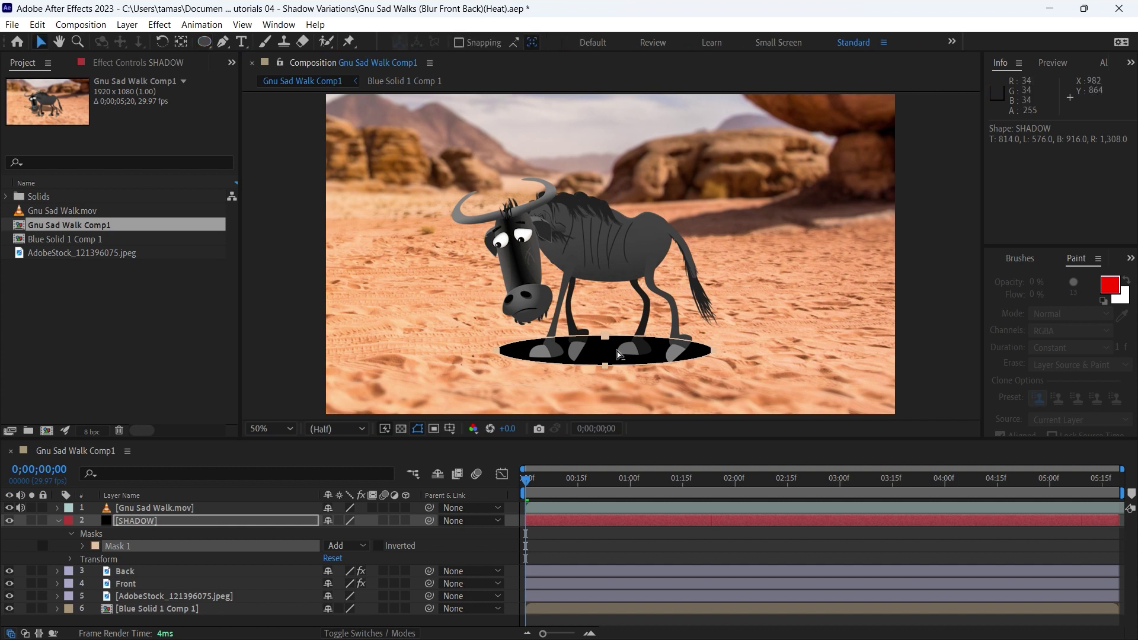
left_click_drag(590, 356, 614, 354)
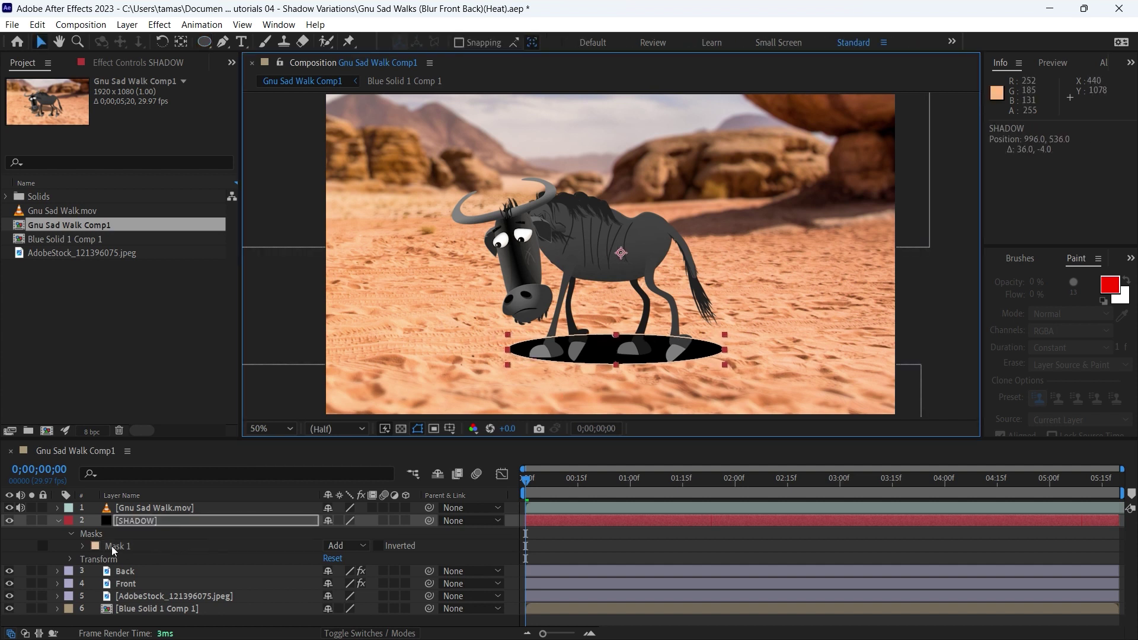
Step: Lower Mask 1's opacity to 60% on the SHADOW layer and preview the shadow
left_click(83, 546)
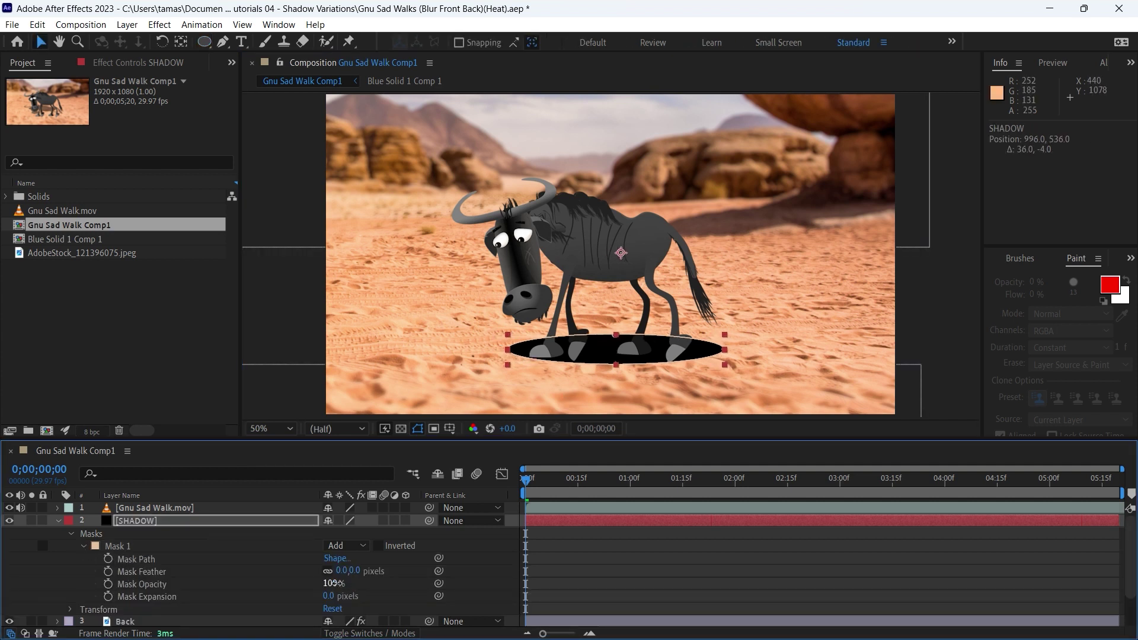
left_click_drag(332, 583, 381, 570)
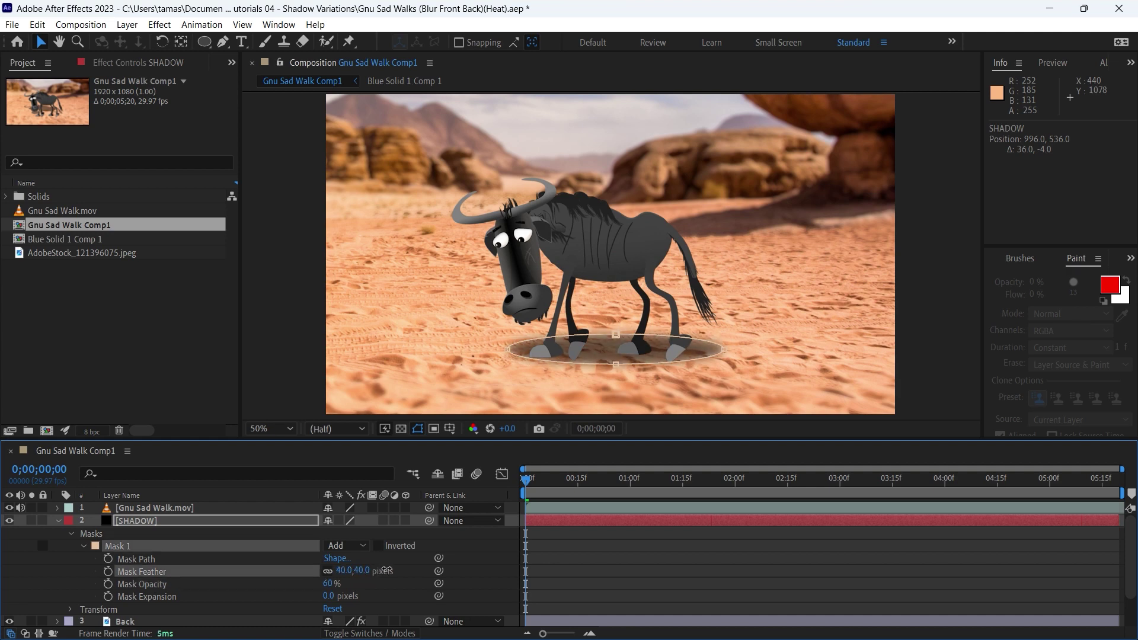
key("space")
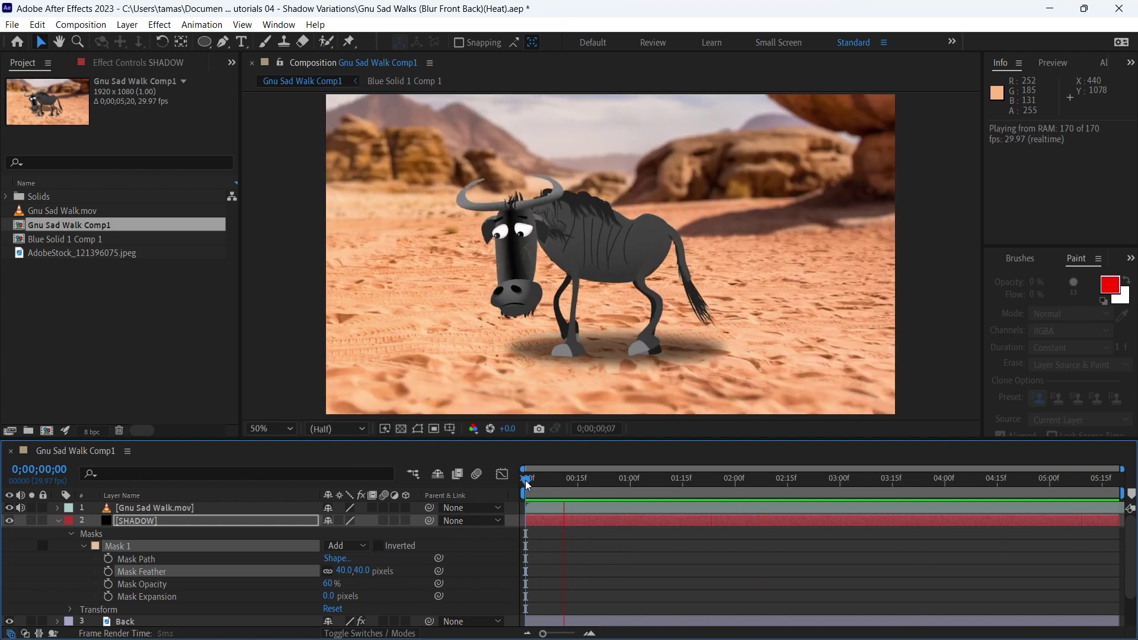
key("space")
Step: Narrow the shadow mask from both sides and preview it from 0;00;00;11
left_click(520, 352)
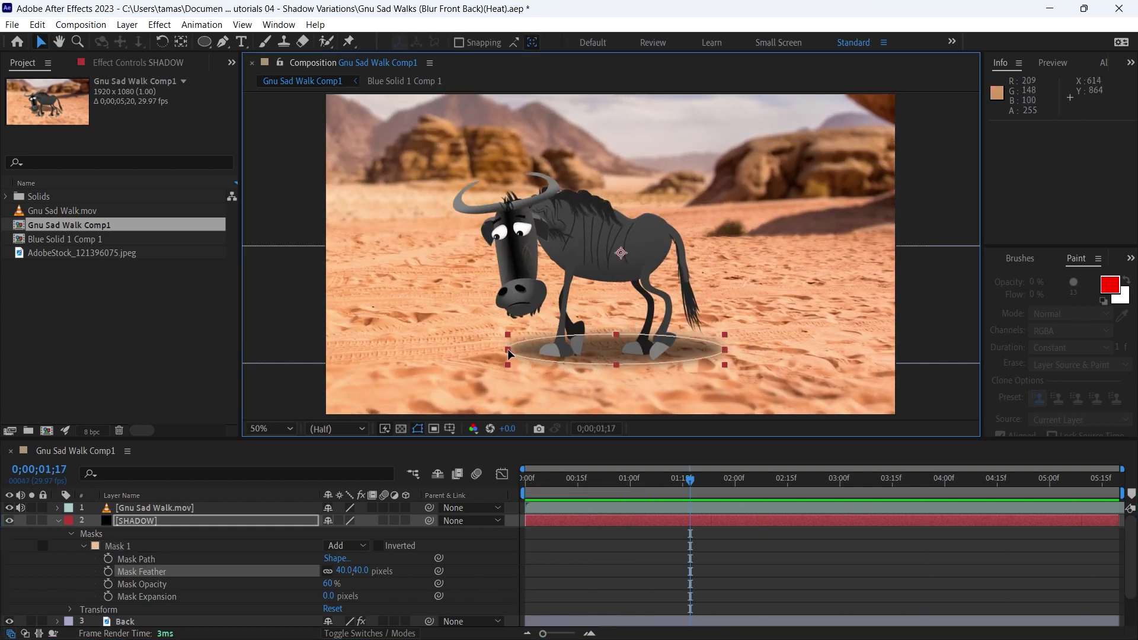
left_click_drag(508, 350, 526, 350)
left_click_drag(718, 356, 693, 349)
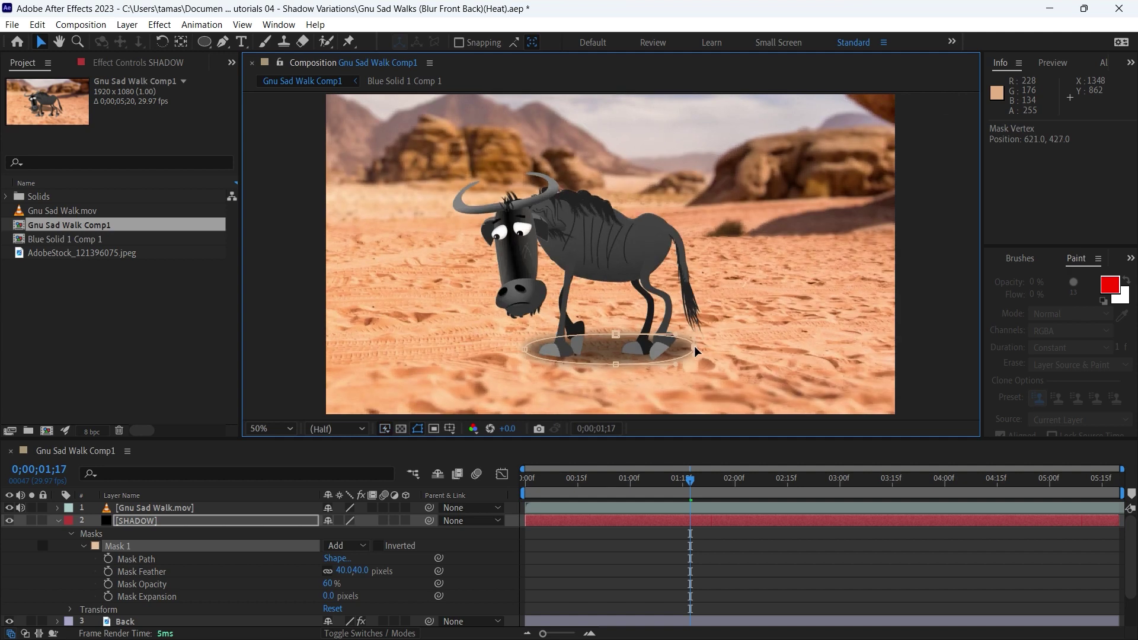
left_click(564, 477)
key("space")
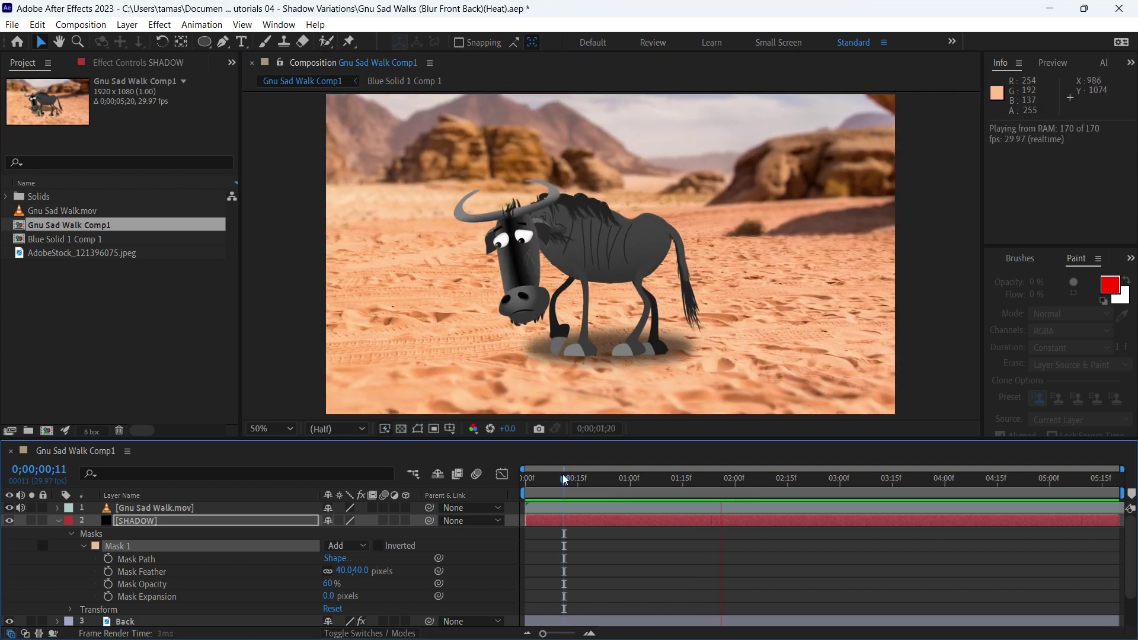
key("space")
key("space")
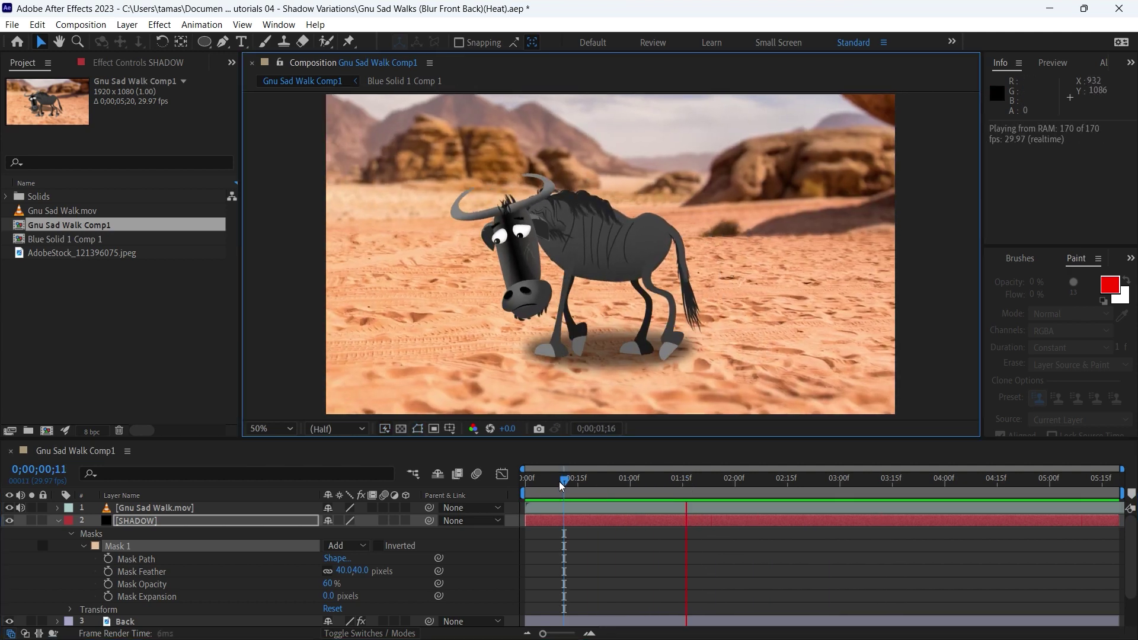
Step: Increase Mask 1's feather to 71 px for softer shadow edges and preview
left_click(523, 355)
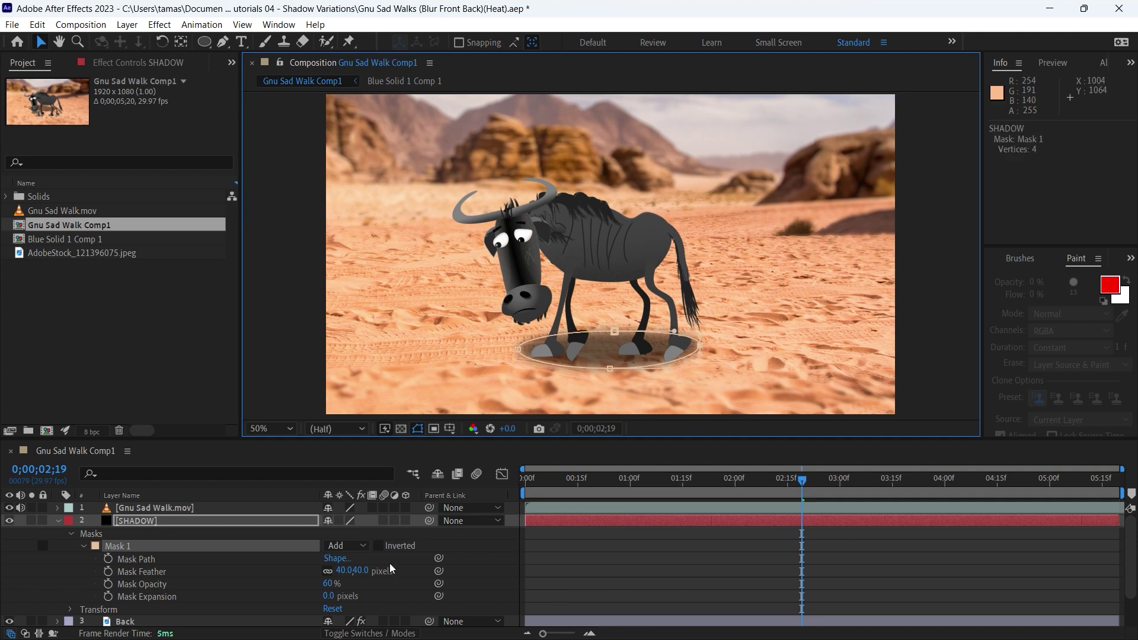
left_click_drag(365, 573, 324, 586)
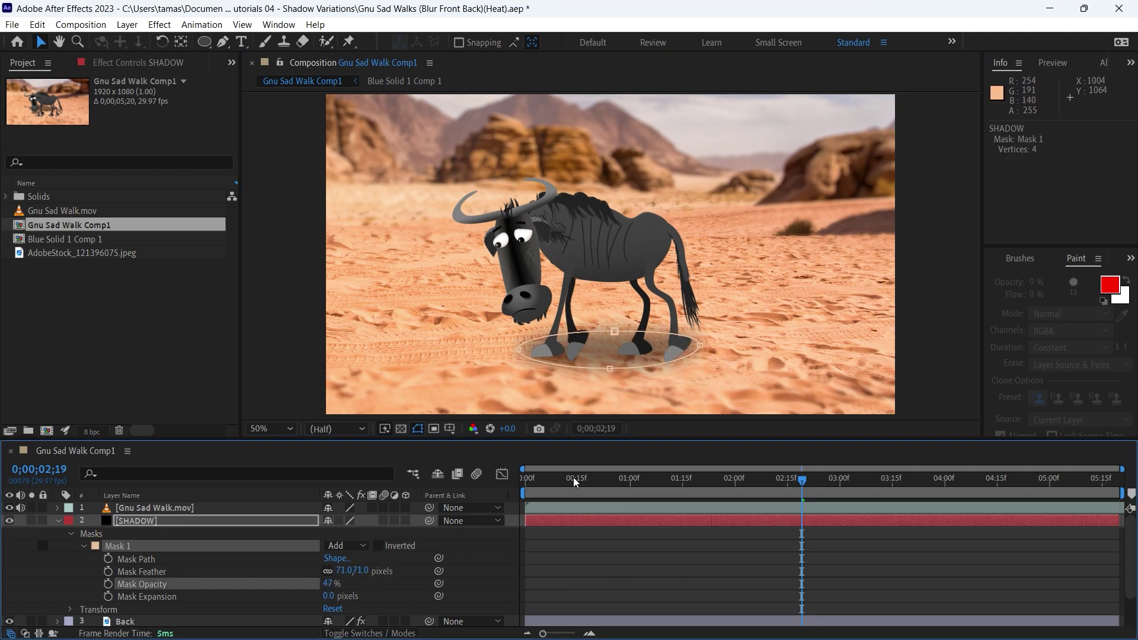
key("space")
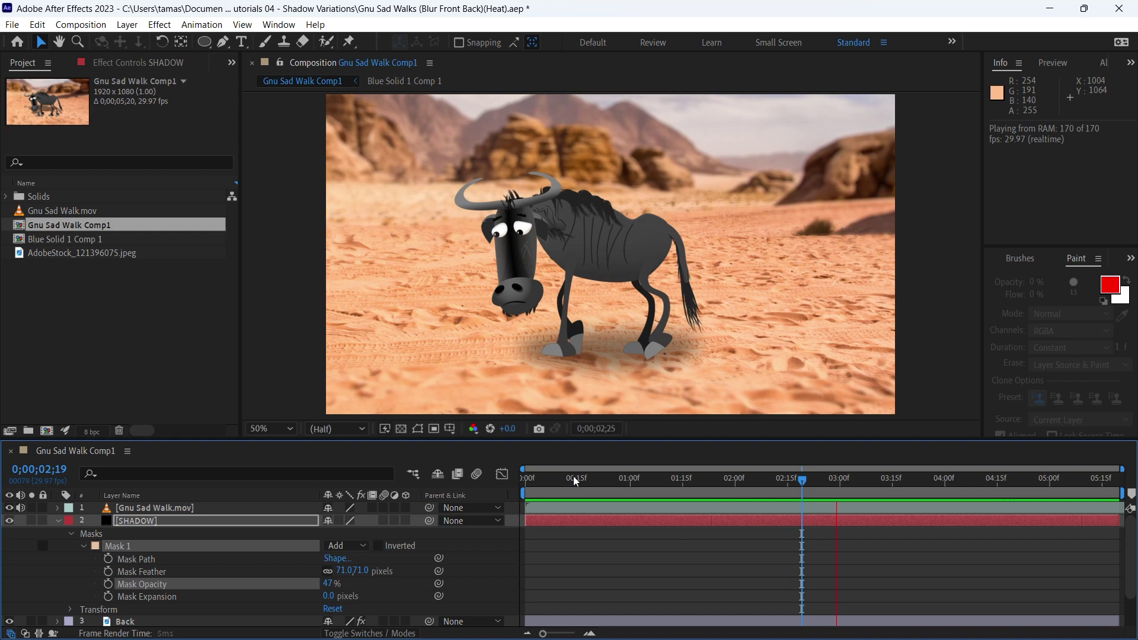
key("space")
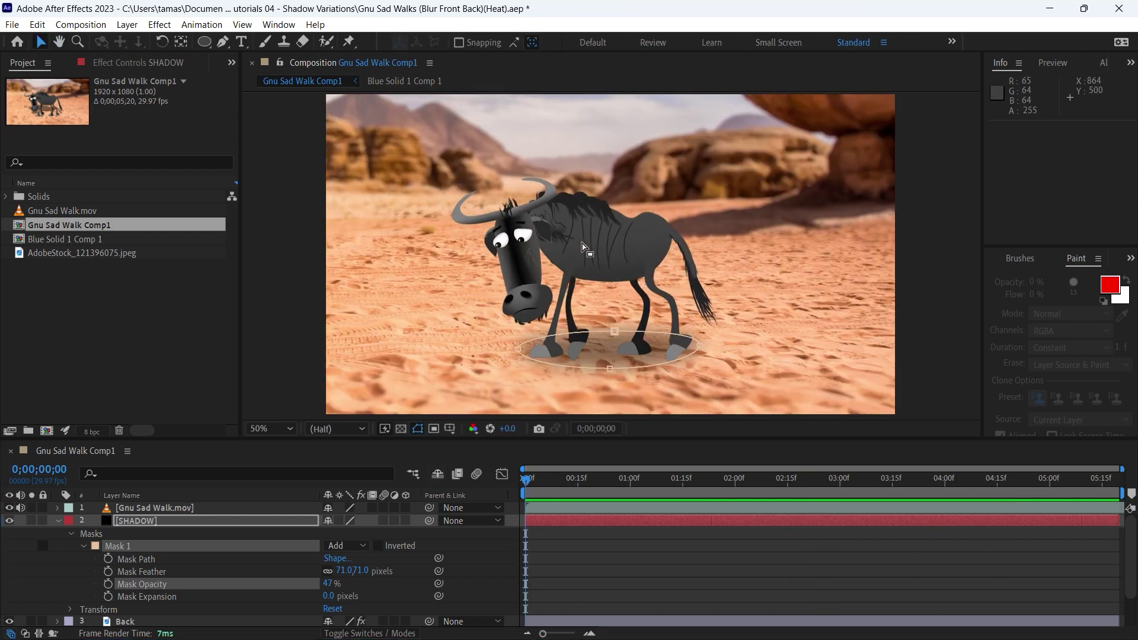
Step: Keyframe the gnu's Position from frame centre to the left edge by 0;00;05;19, then preview
left_click(58, 508)
left_click(70, 521)
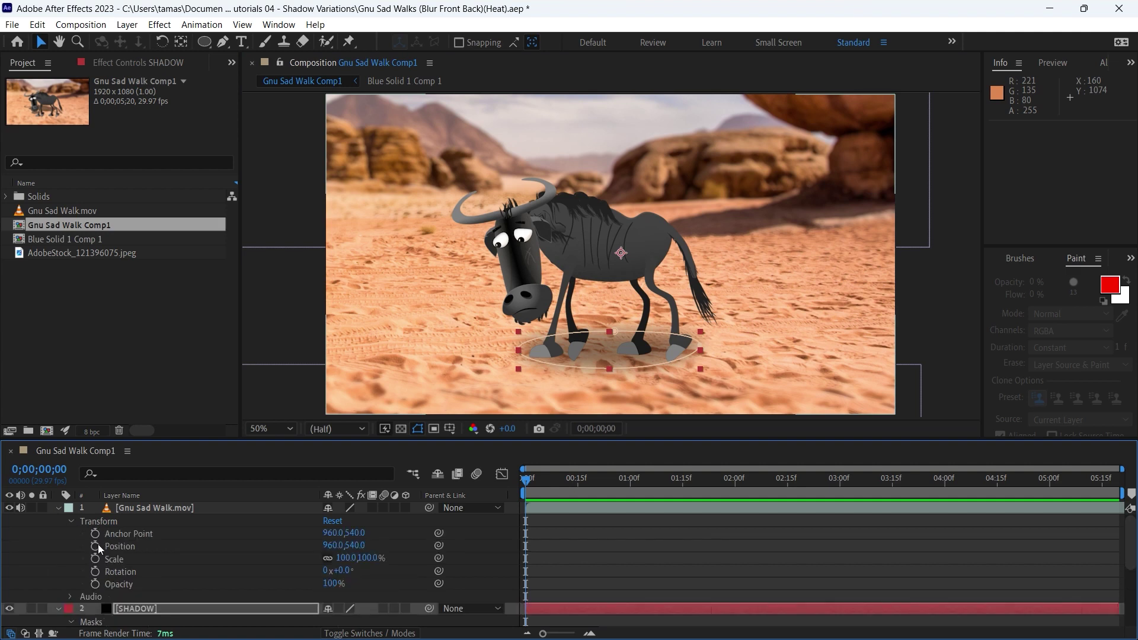
left_click(95, 545)
left_click_drag(527, 486, 1116, 480)
left_click_drag(609, 254, 375, 231)
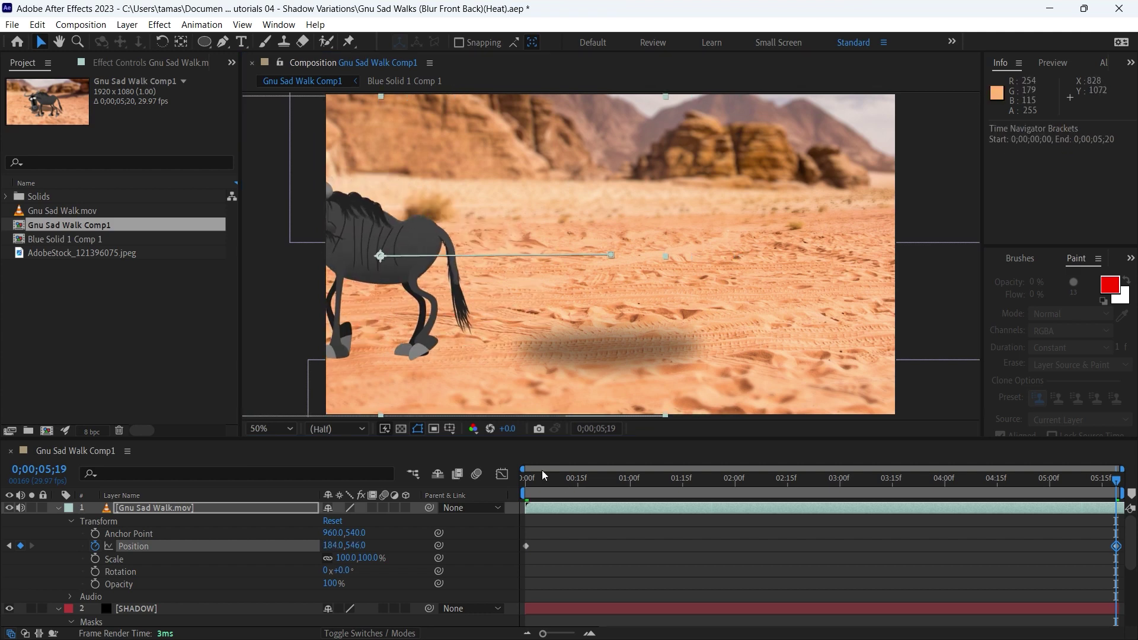
left_click(524, 479)
key("space")
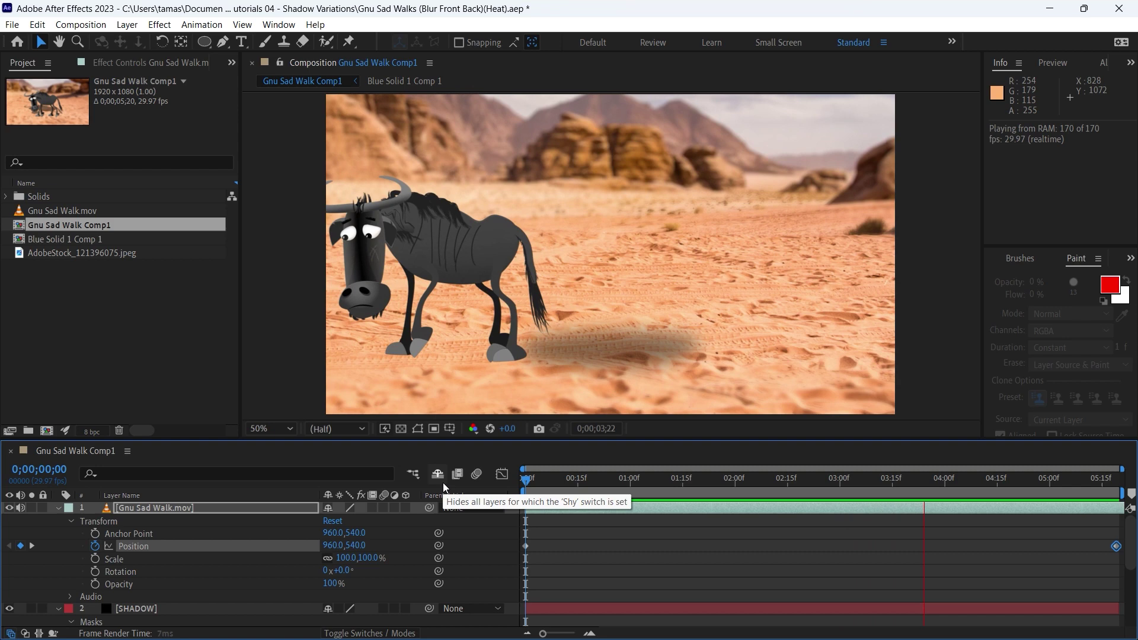
key("space")
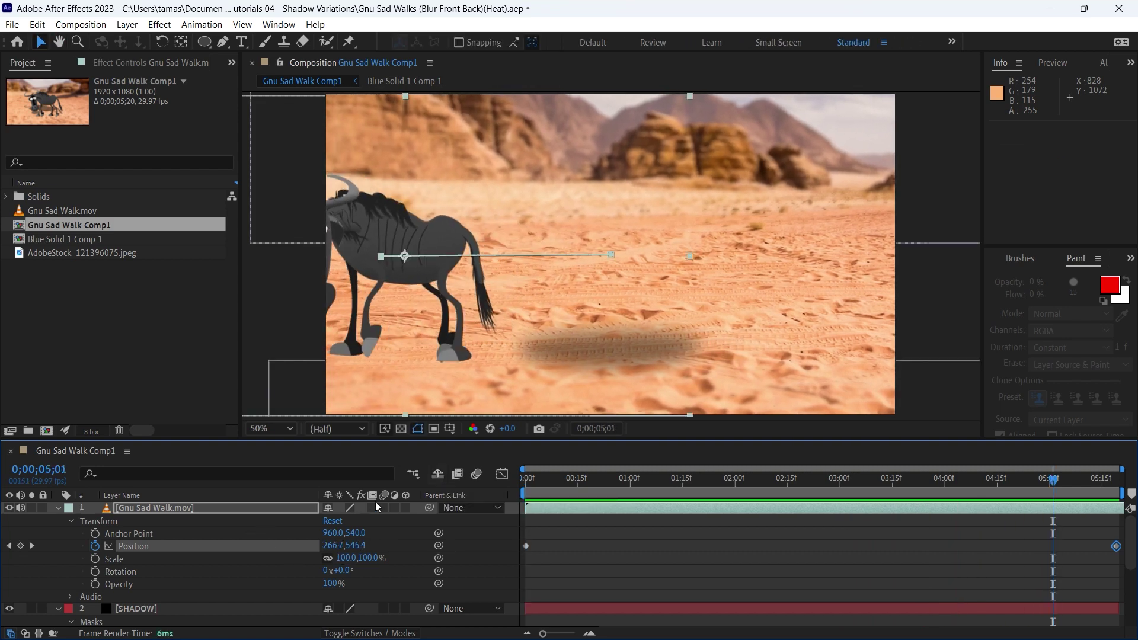
left_click(60, 508)
Step: Parent SHADOW to Gnu Sad Walk.mov and preview the shadow travelling with the gnu
key("Home")
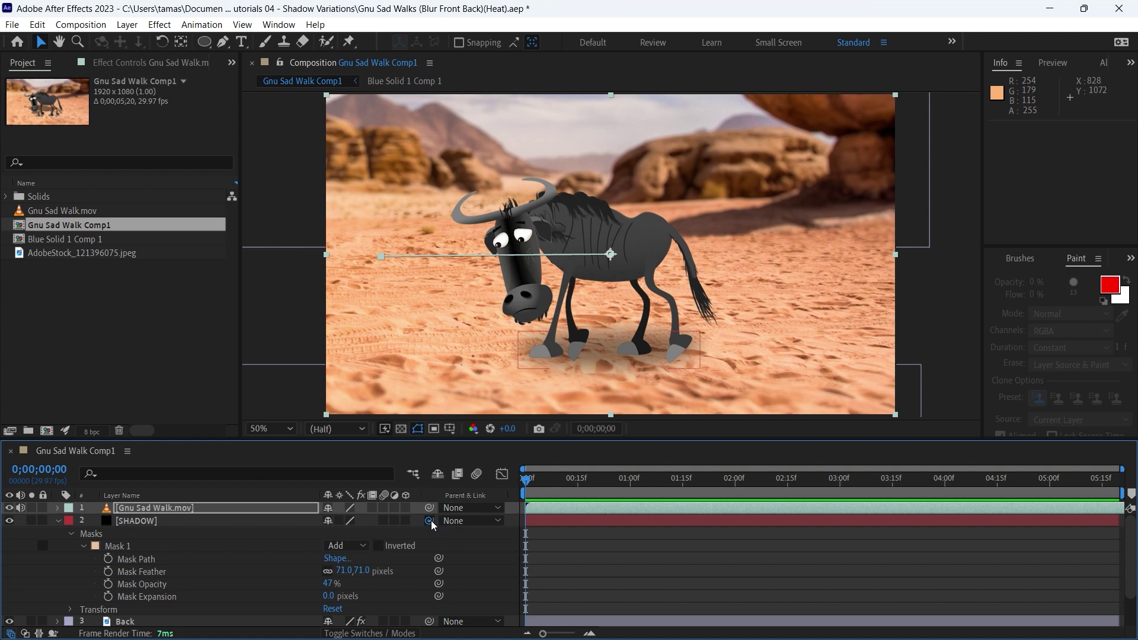
left_click_drag(431, 522, 267, 515)
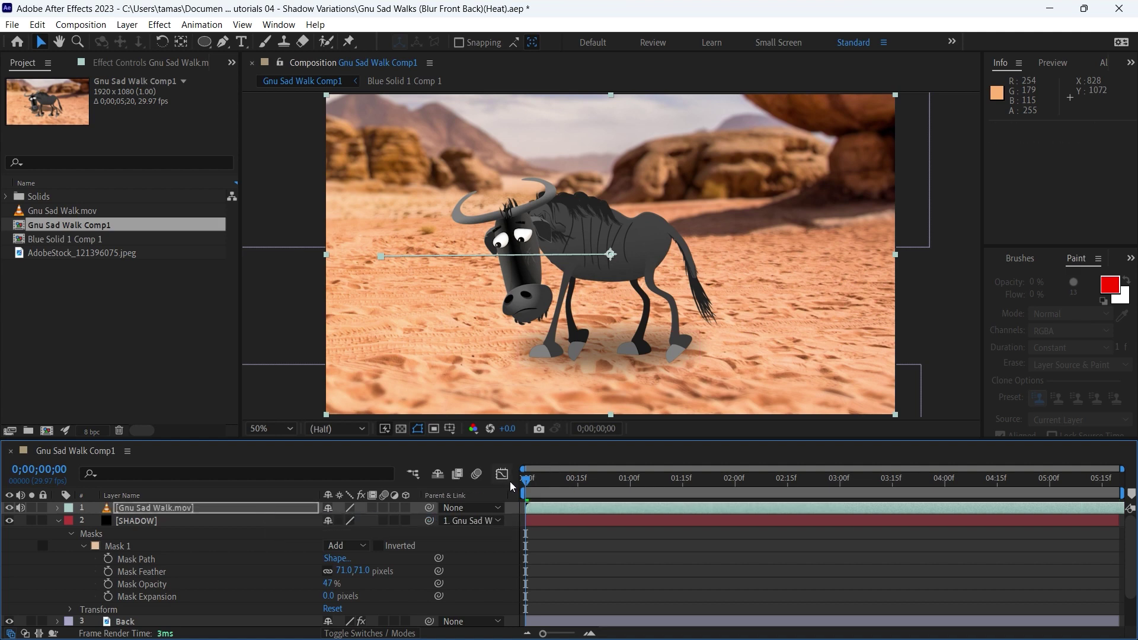
key("space")
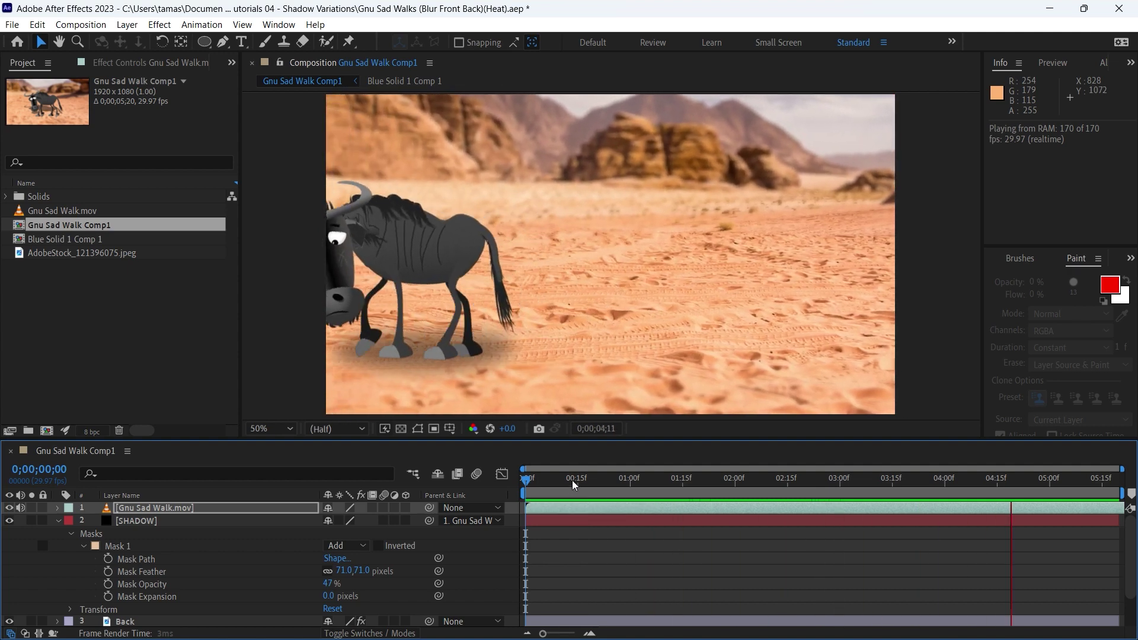
key("space")
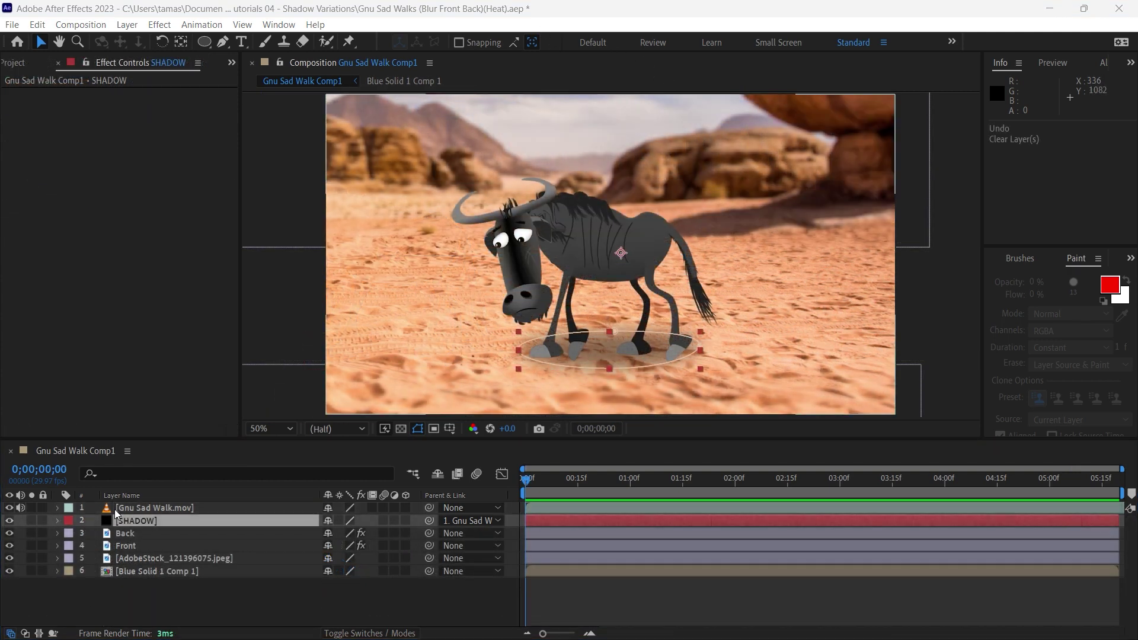
Step: Delete the SHADOW solid, leaving five layers in Gnu Sad Walk Comp1
left_click(123, 521)
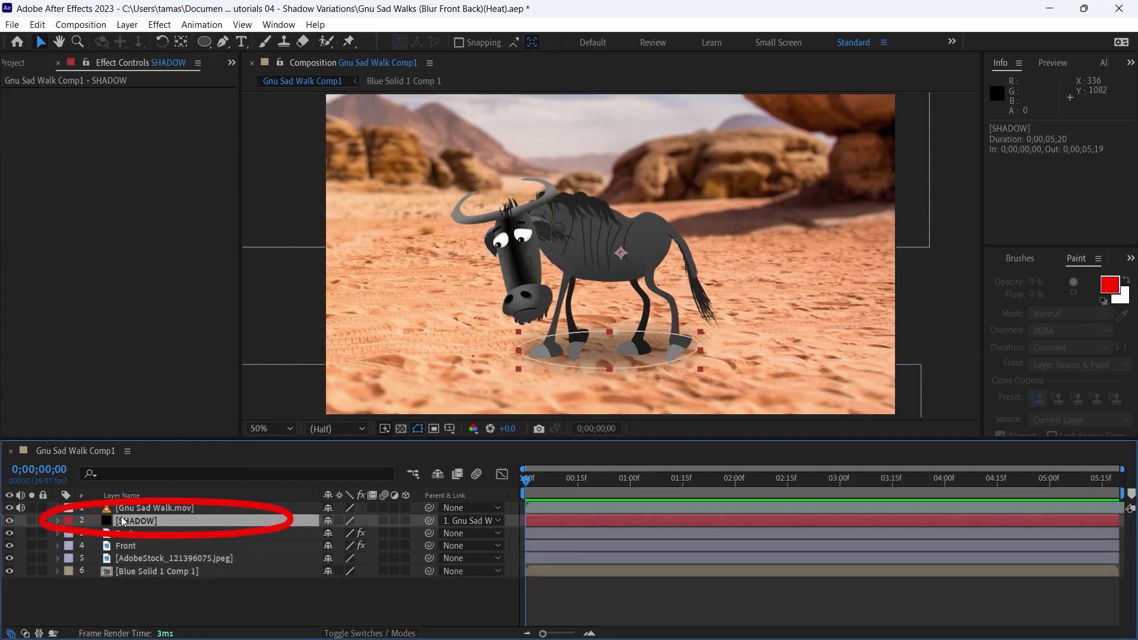
key("Delete")
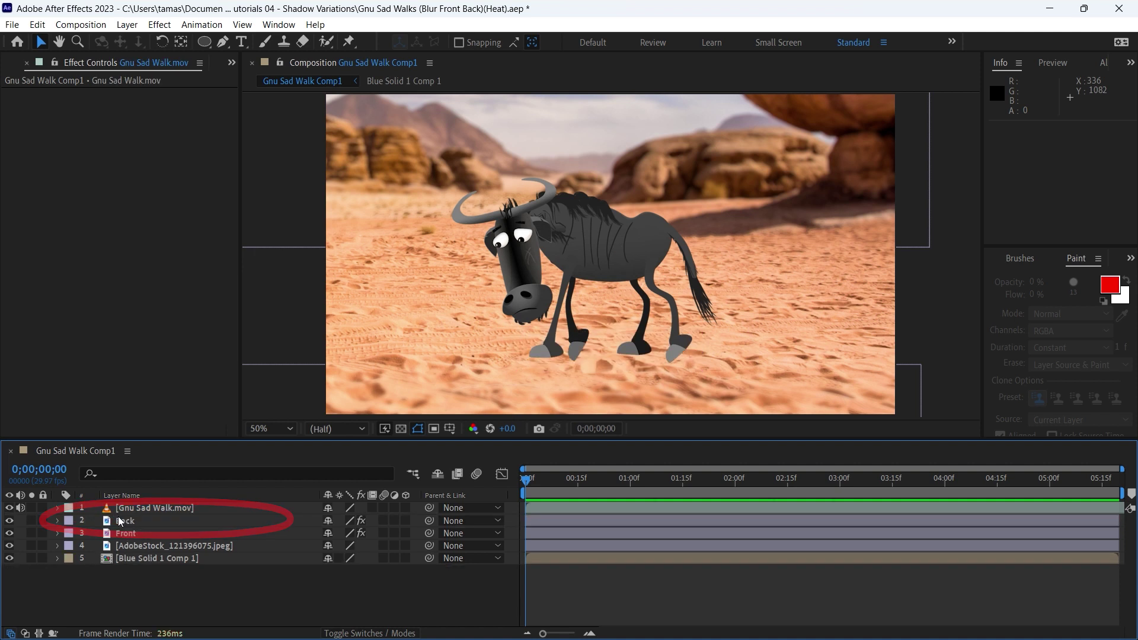
left_click(57, 508)
Step: Clear the gnu's Position keyframes, collapse its layer, and show the Effects & Presets panel
left_click(89, 548)
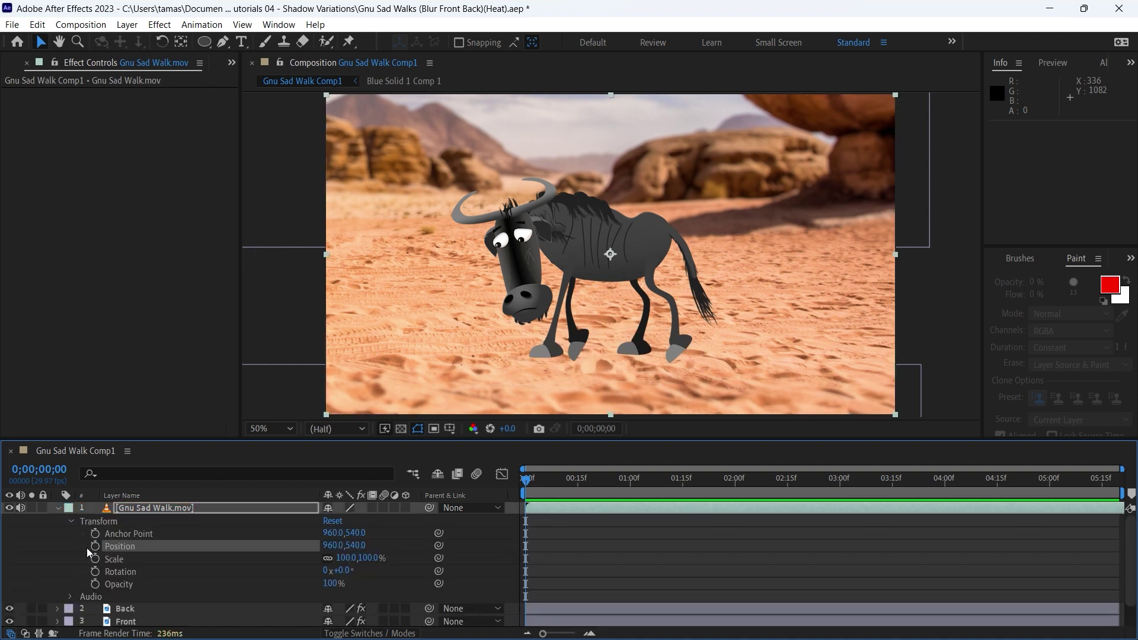
left_click(57, 508)
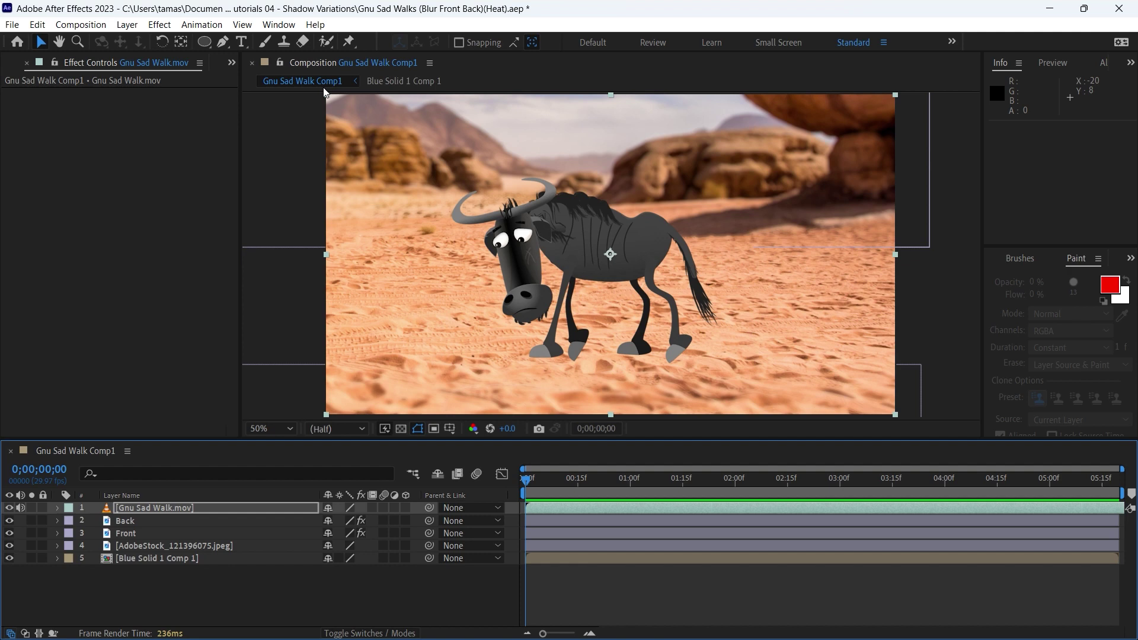
left_click(278, 25)
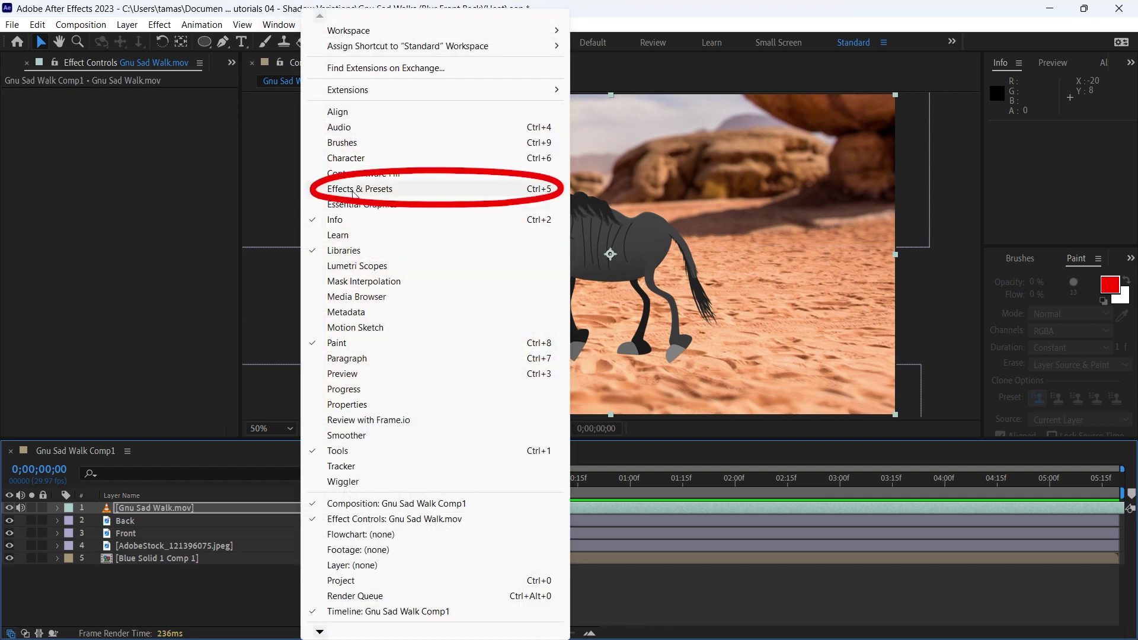
left_click(353, 190)
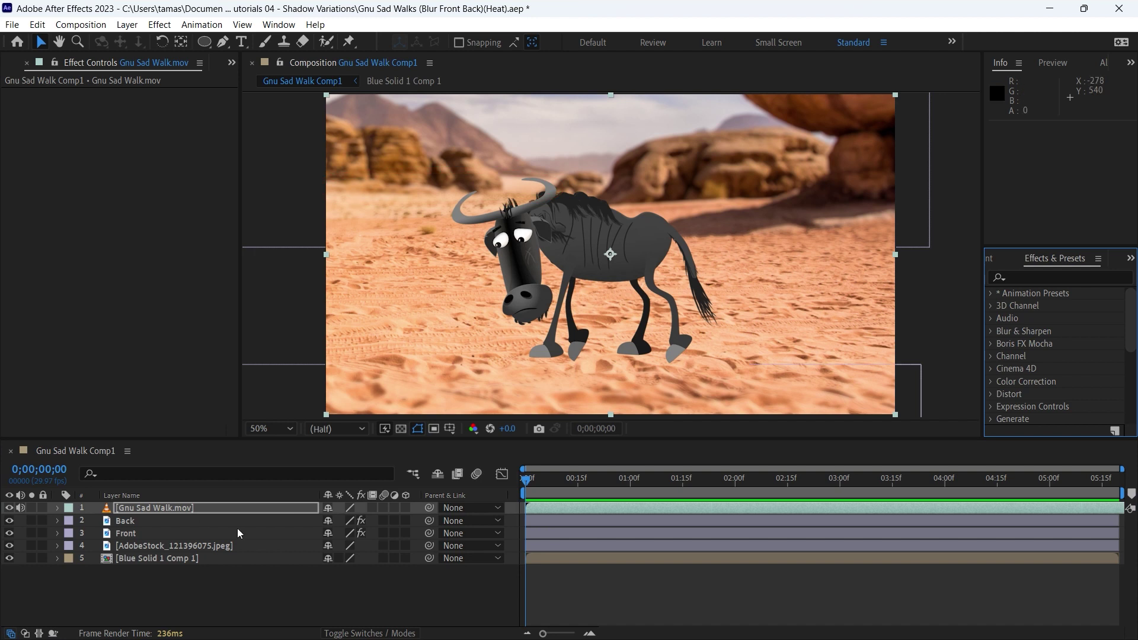
Step: Duplicate Gnu Sad Walk.mov with Ctrl+D and rename the lower layer-2 copy SHADOW
left_click(152, 508)
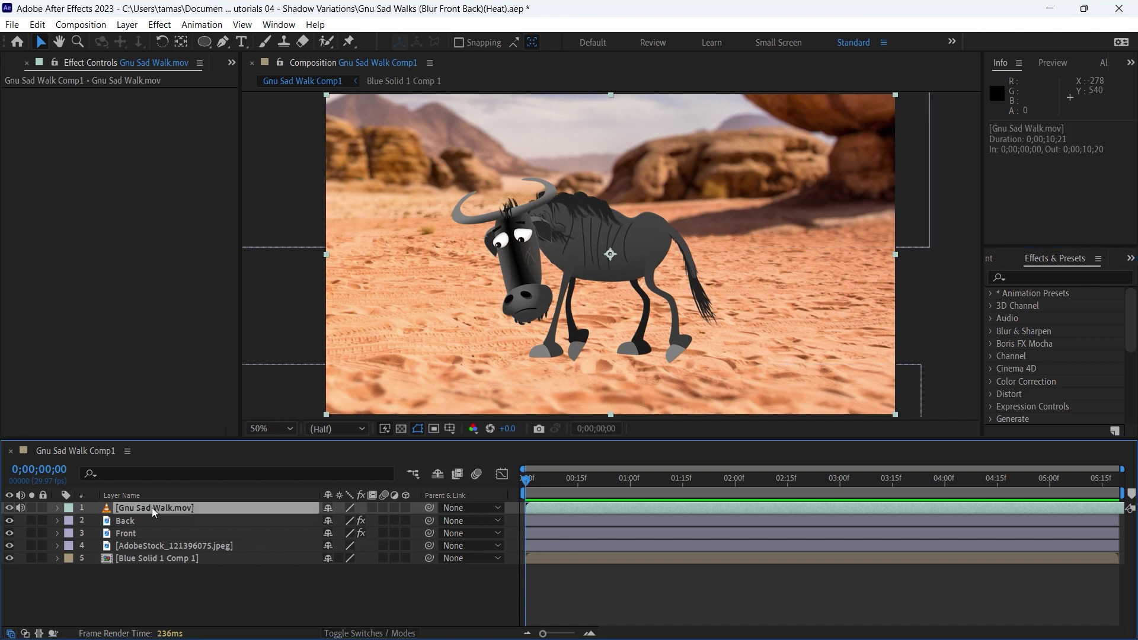
key("ctrl+d")
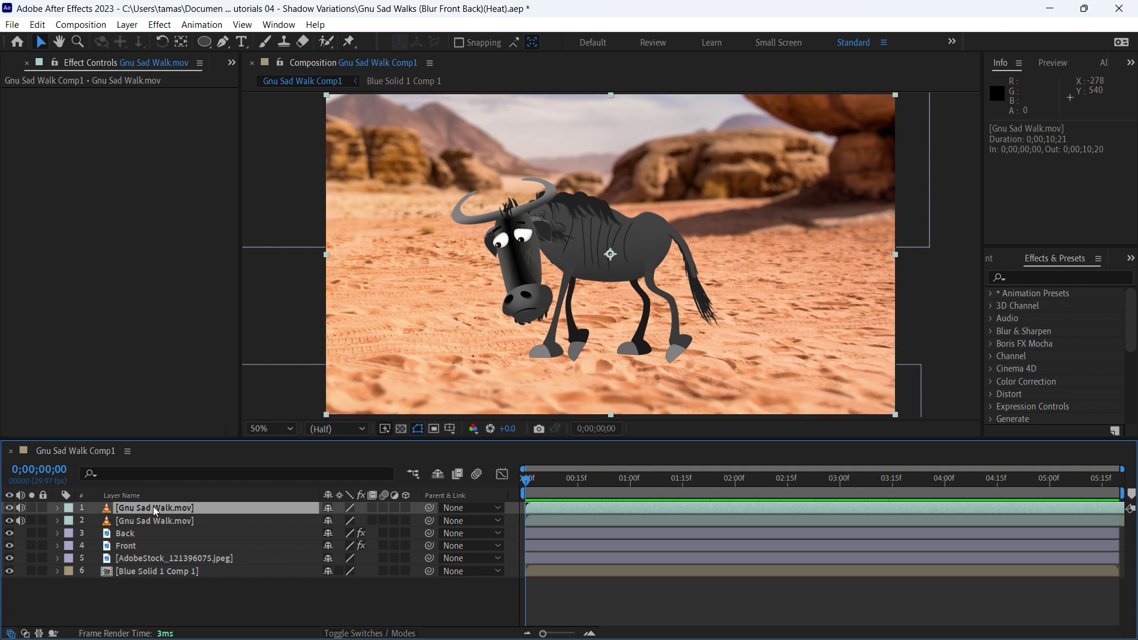
left_click(158, 522)
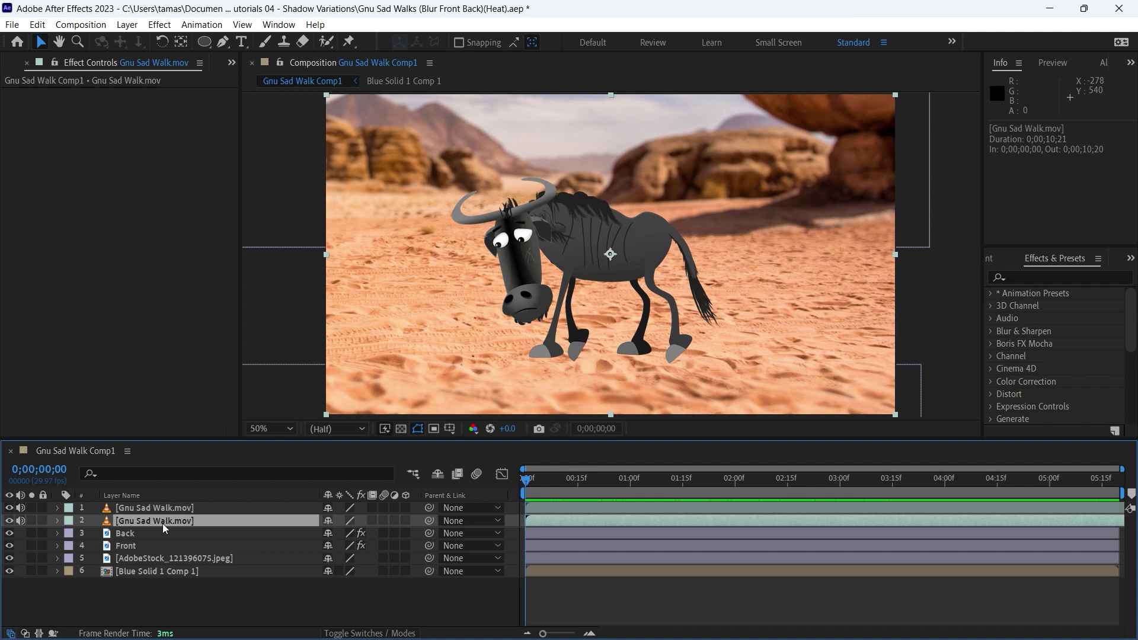
right_click(163, 524)
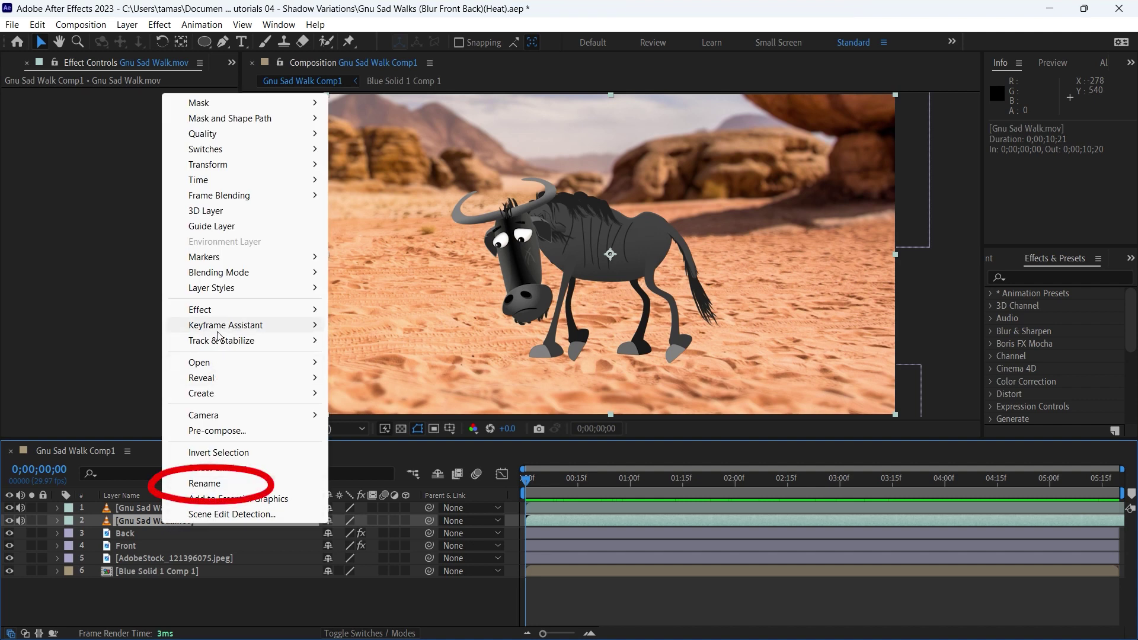
left_click(201, 484)
type("SHADOW")
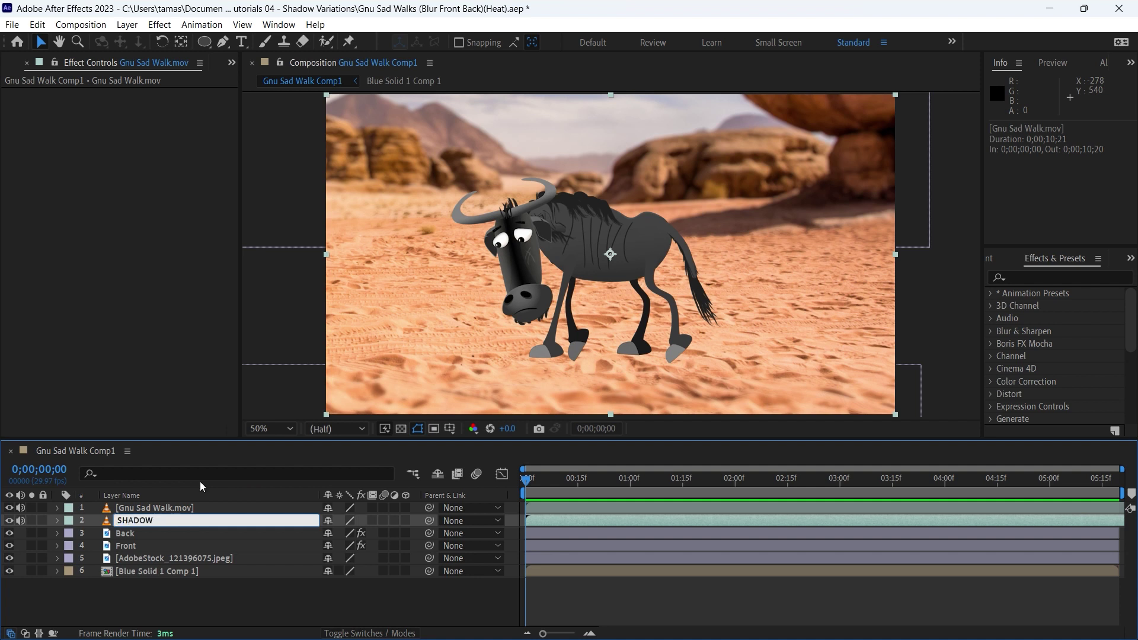
key("Return")
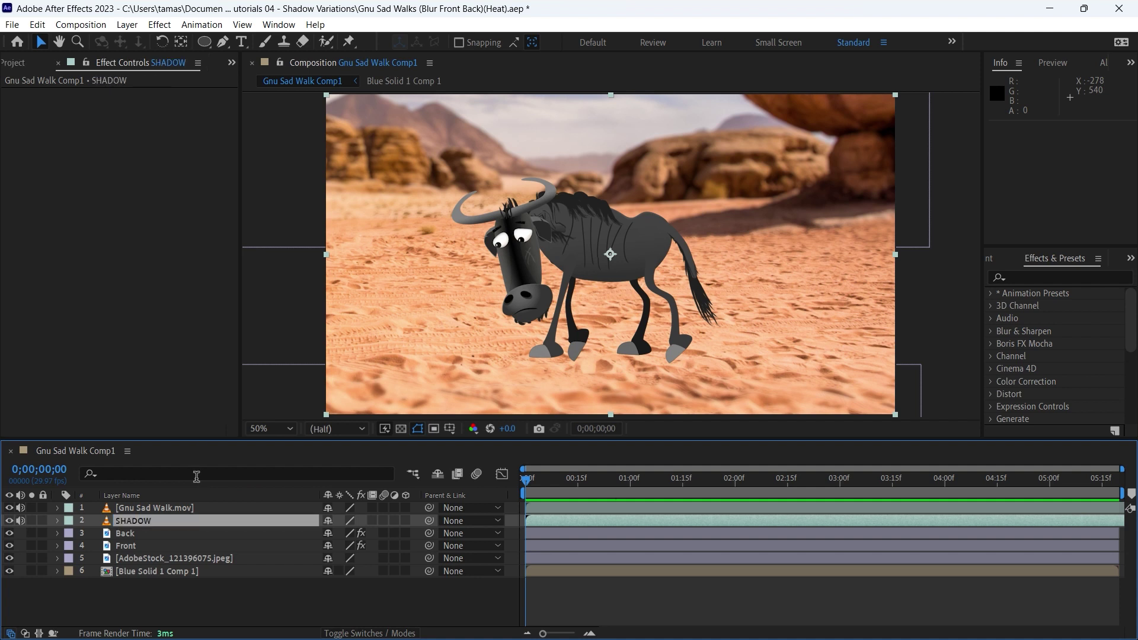
Step: Search Effects & Presets for 'shadow' and apply Radial Shadow to the SHADOW layer
left_click(1065, 278)
type("shad")
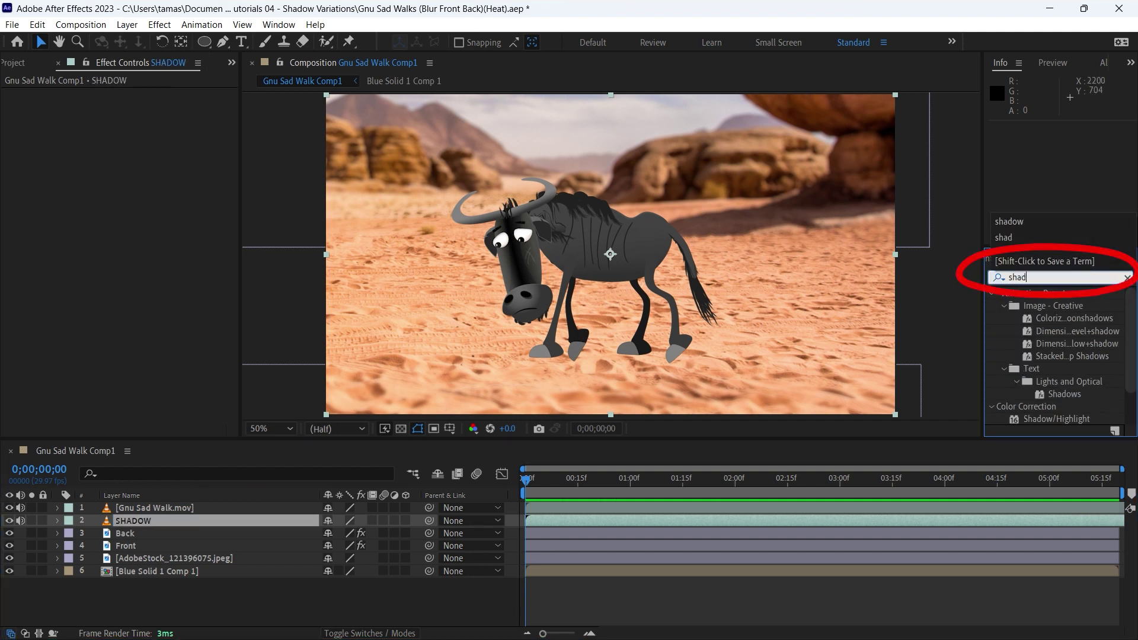
type("ow")
scroll(1126, 378, "down", 2)
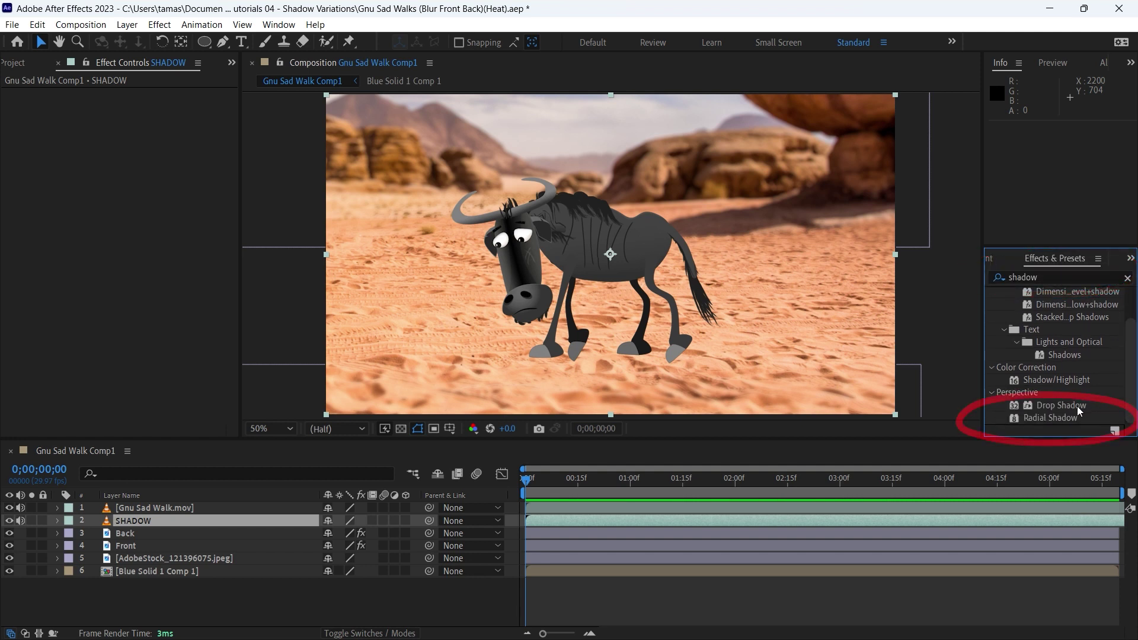
left_click(1049, 417)
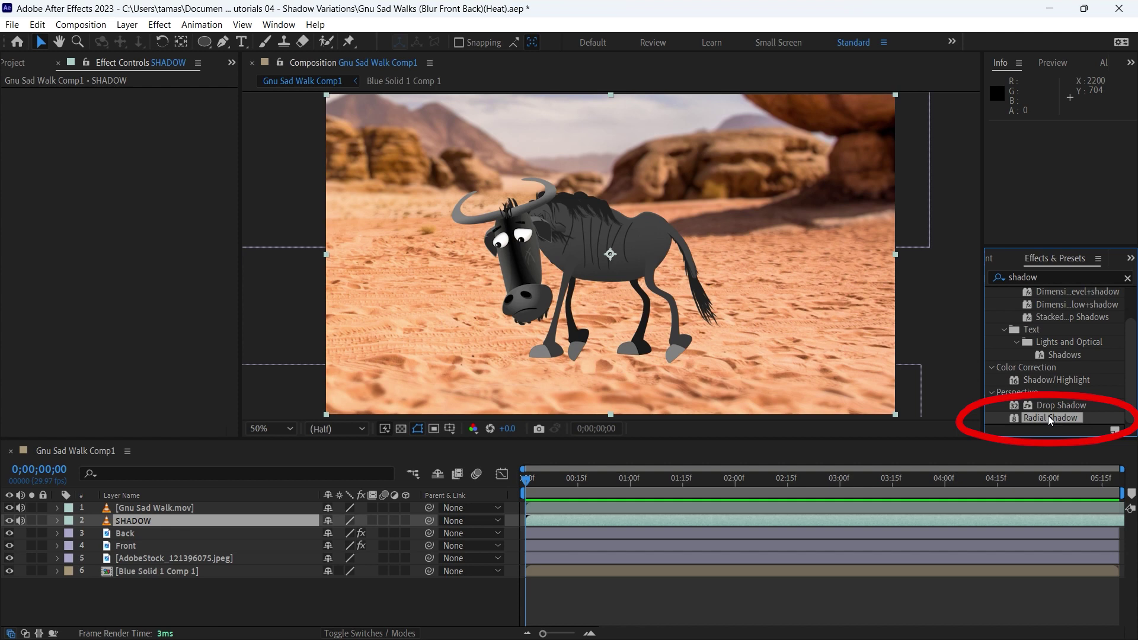
double_click(1048, 415)
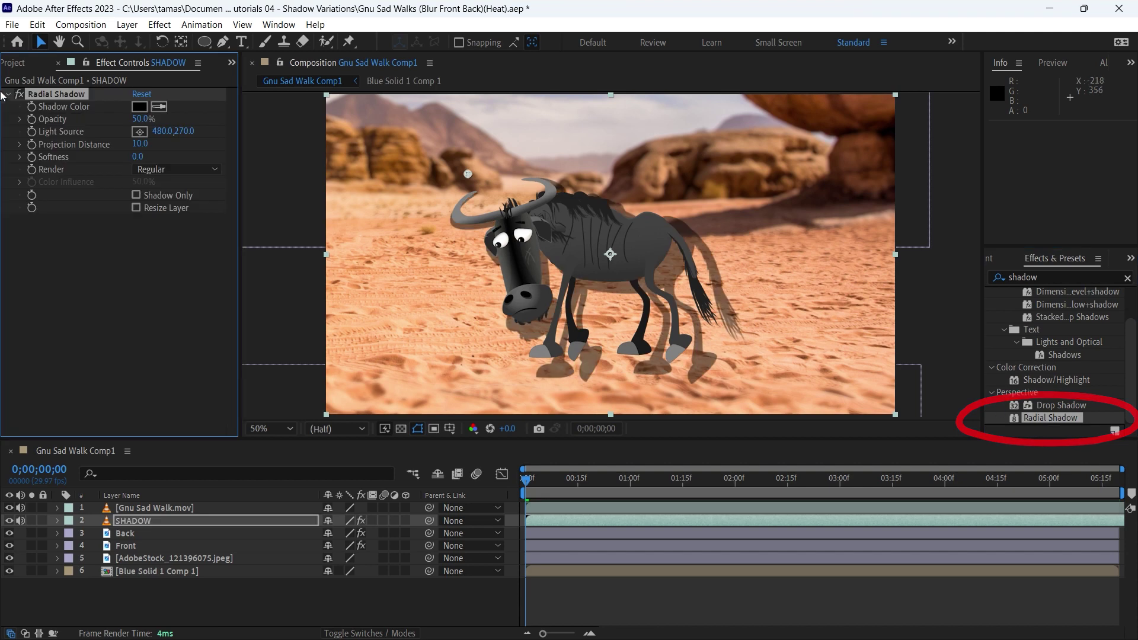
Step: Enable Shadow Only, set Projection Distance to 0, scale to 96%,34% and move it under the gnu
left_click(136, 195)
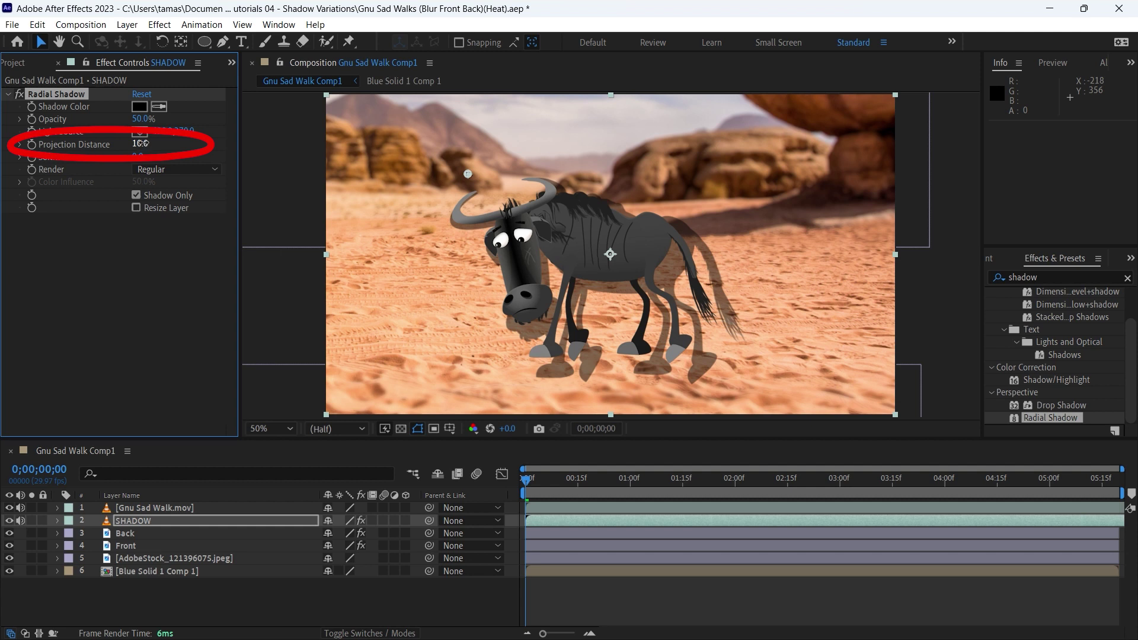
left_click_drag(140, 143, 68, 145)
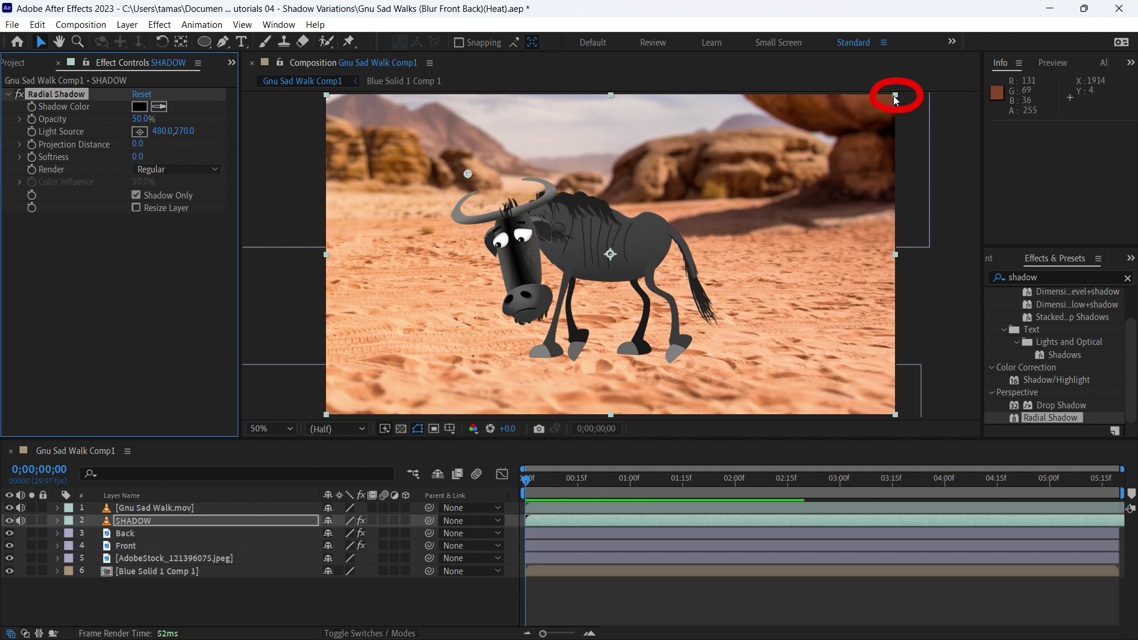
left_click_drag(895, 94, 885, 202)
left_click_drag(724, 241, 717, 311)
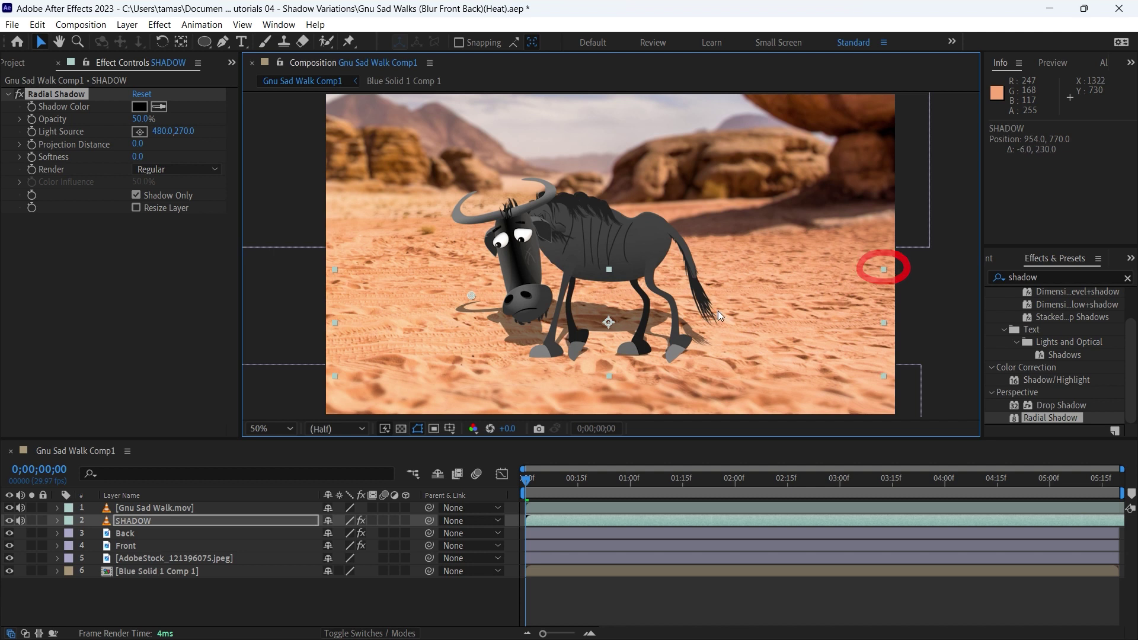
Step: Set the Radial Shadow opacity to 40%
left_click(140, 118)
type("400")
key("Return")
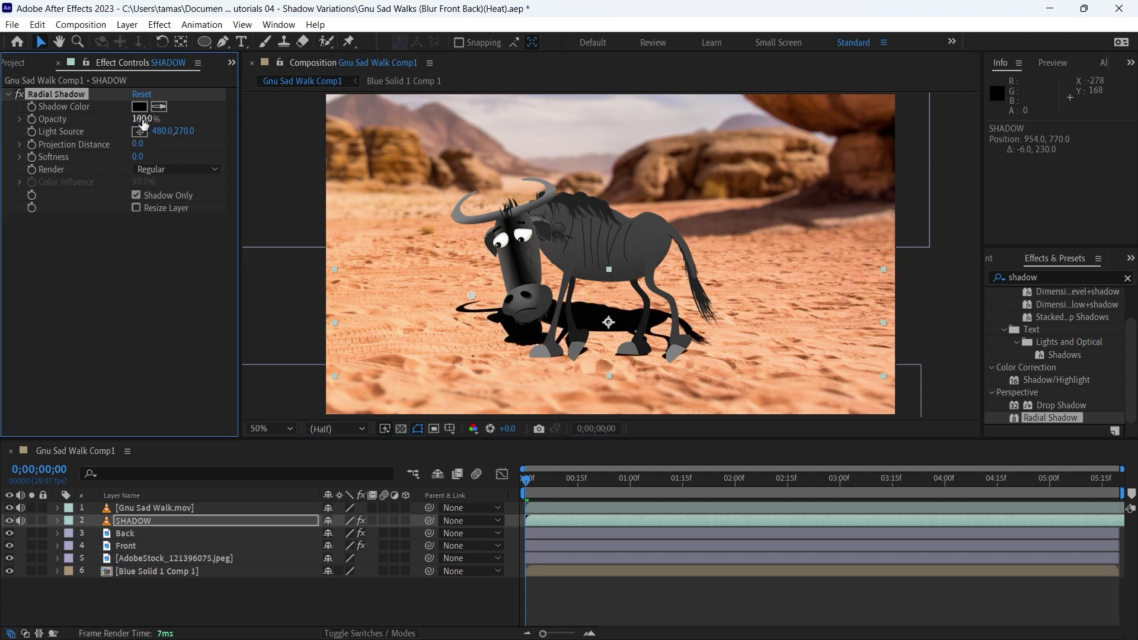
left_click(151, 118)
type("40")
key("Return")
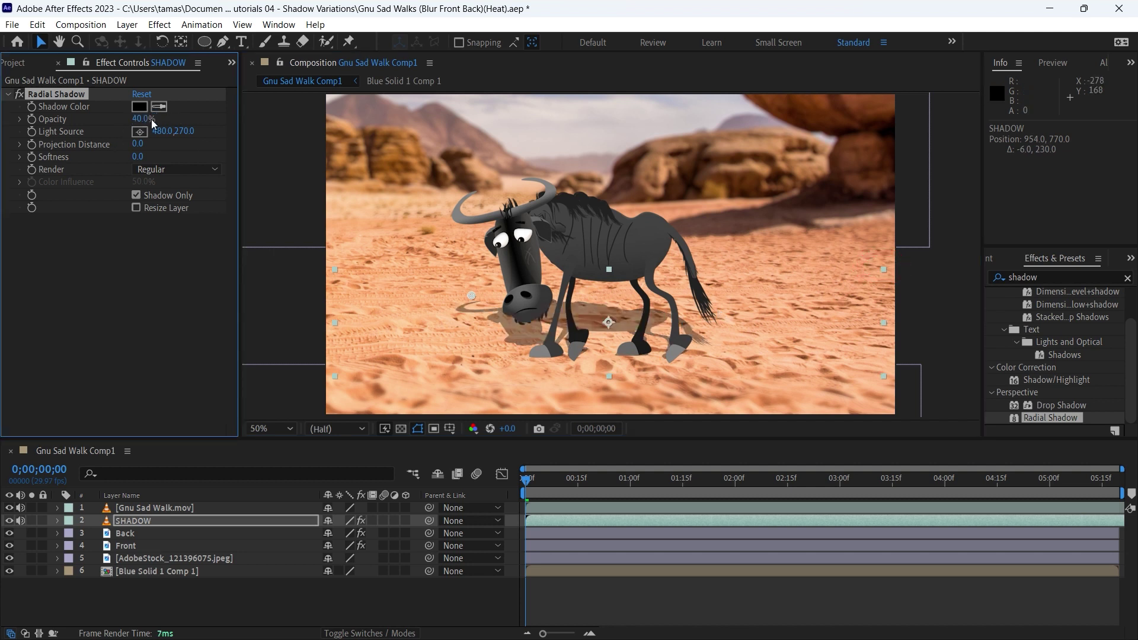
Step: Set the Radial Shadow softness to 40 and RAM-preview the walk
left_click(140, 155)
type("100")
key("Return")
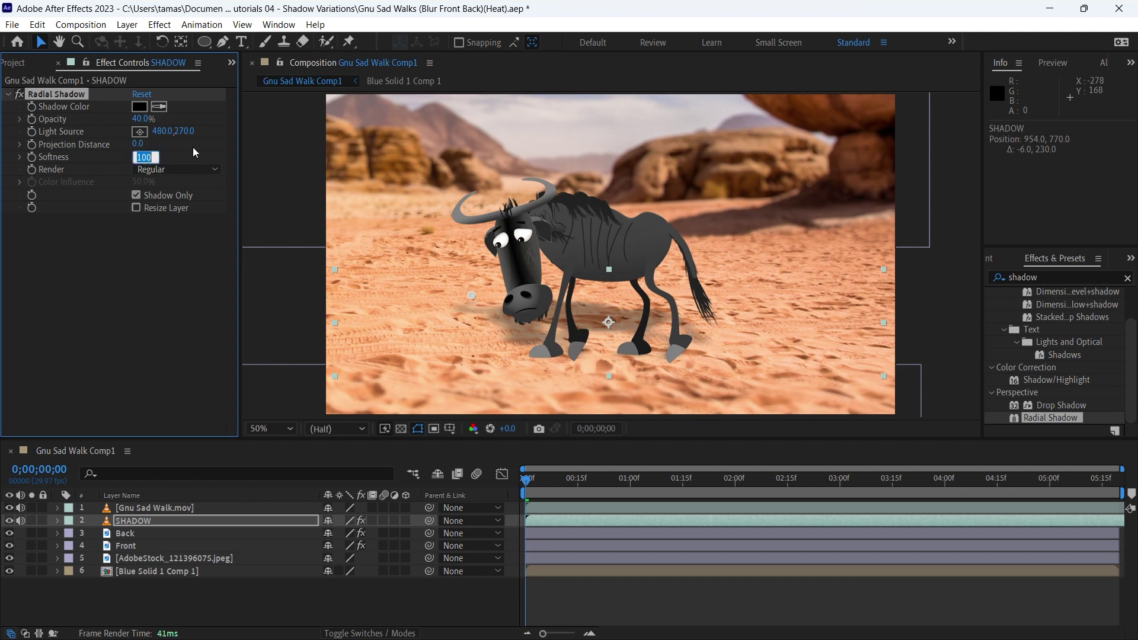
type("40")
key("Return")
left_click(527, 482)
key("space")
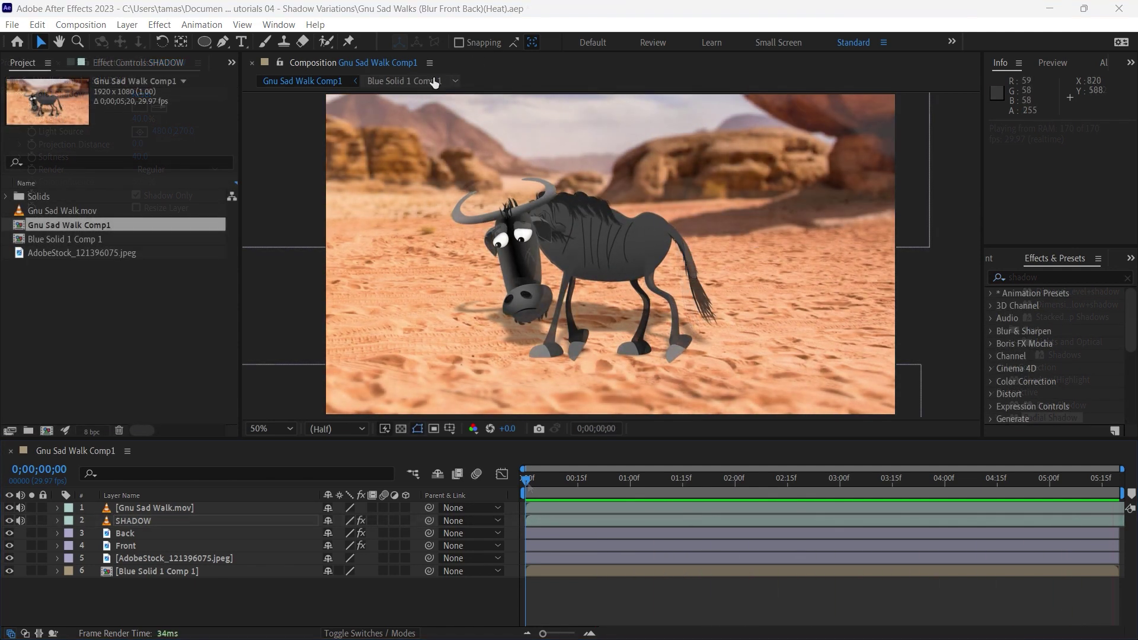
Step: Apply Mesh Warp to SHADOW with Rows and Columns at 1, then enlarge the viewer
left_click(135, 520)
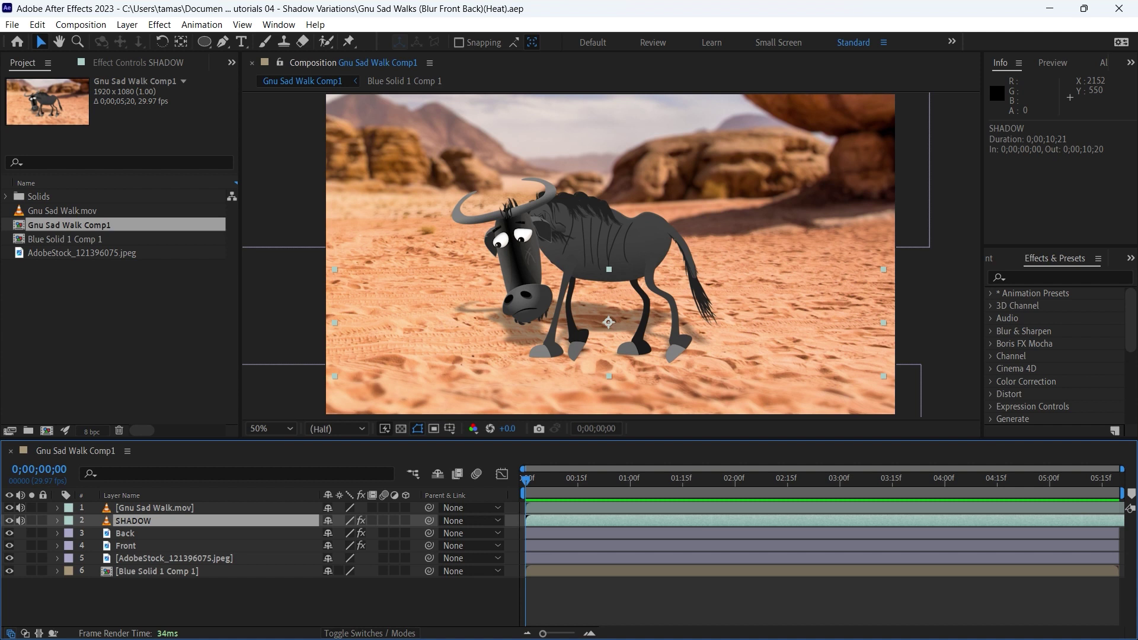
left_click(1024, 276)
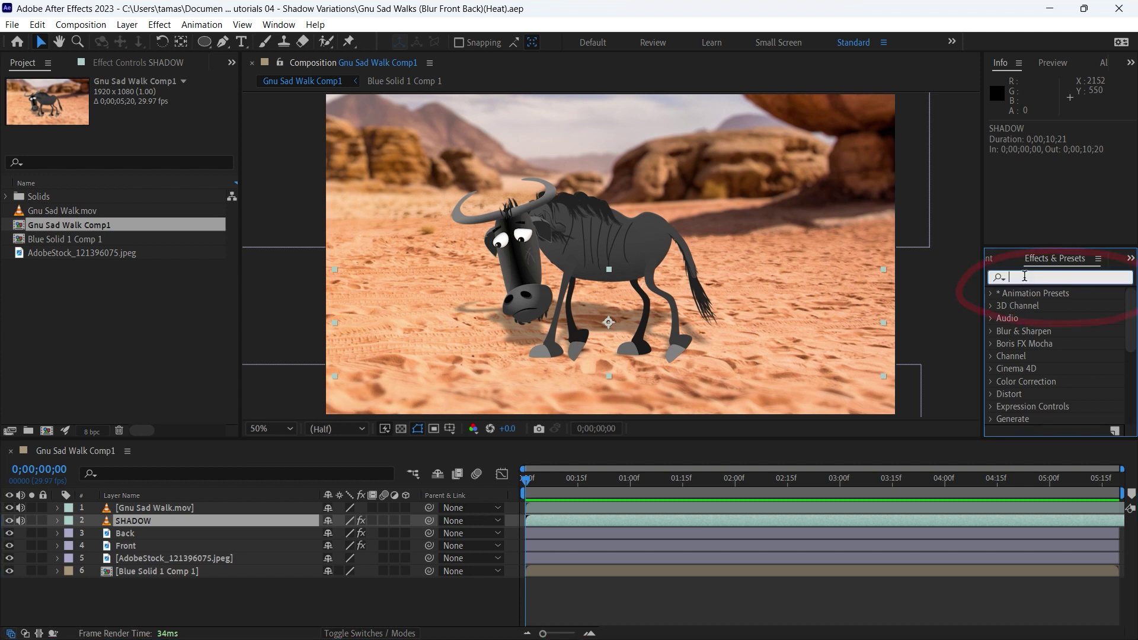
type("mesh")
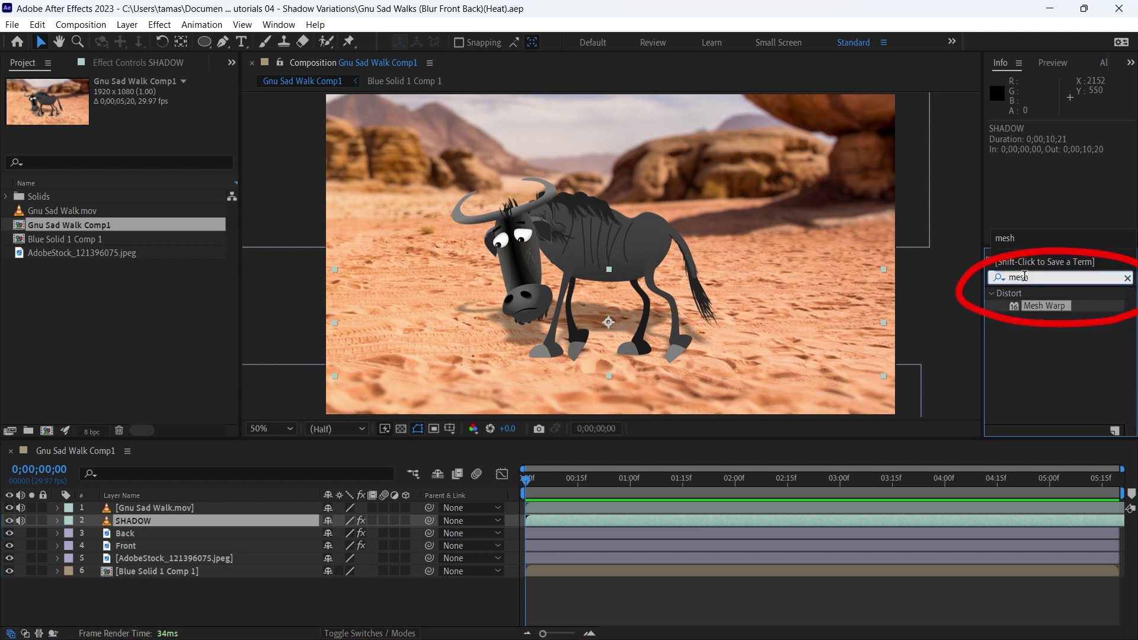
double_click(1061, 305)
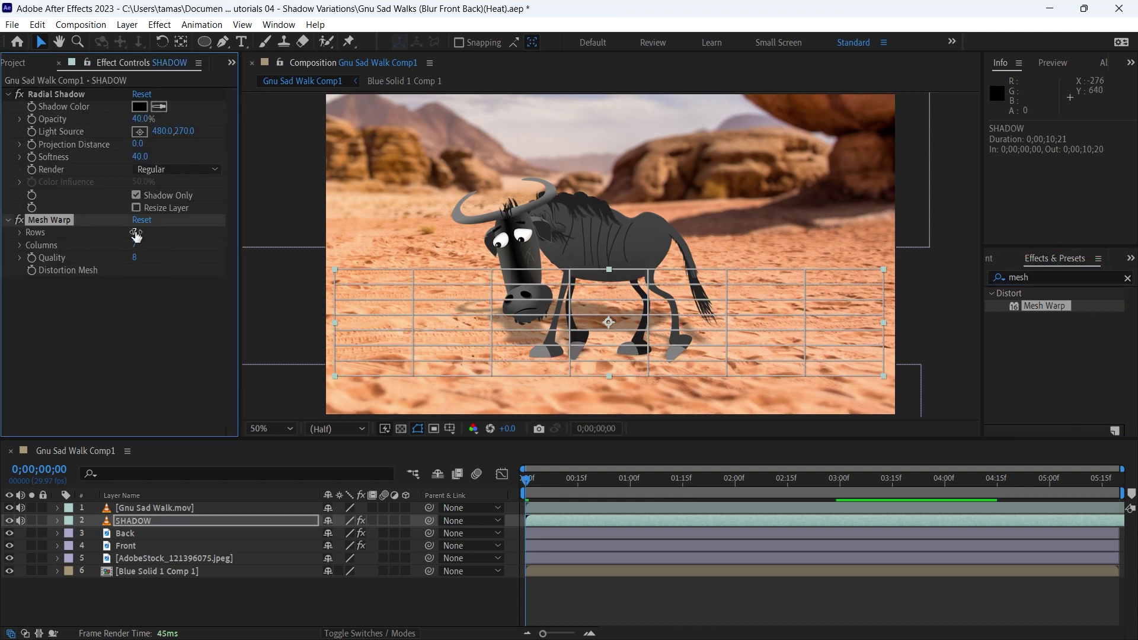
left_click_drag(136, 234, 90, 235)
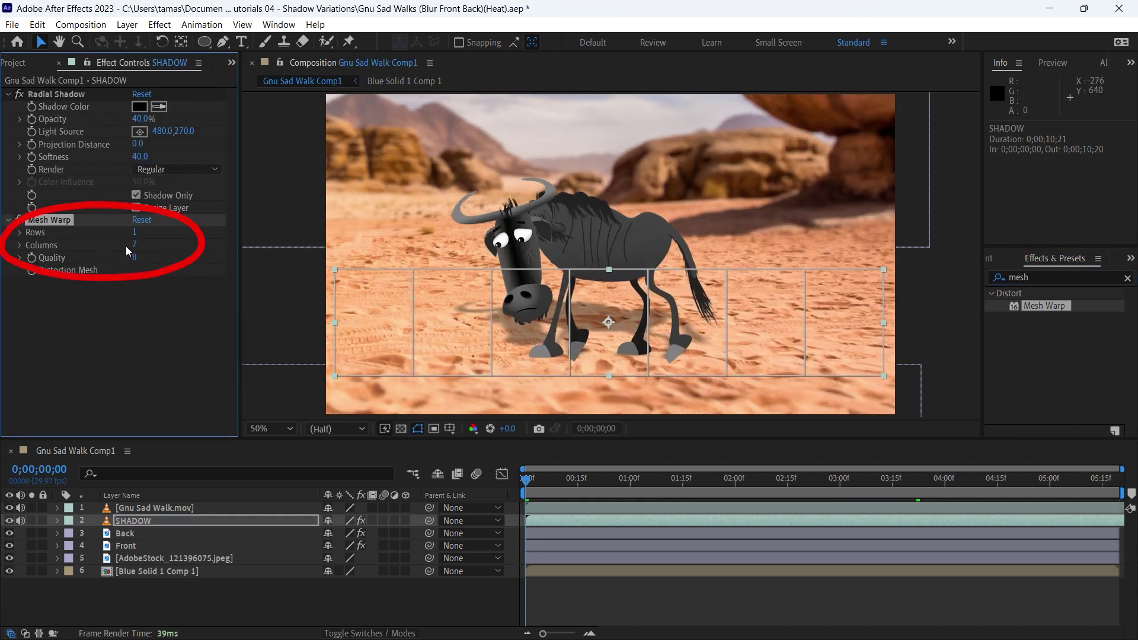
left_click_drag(136, 244, 95, 246)
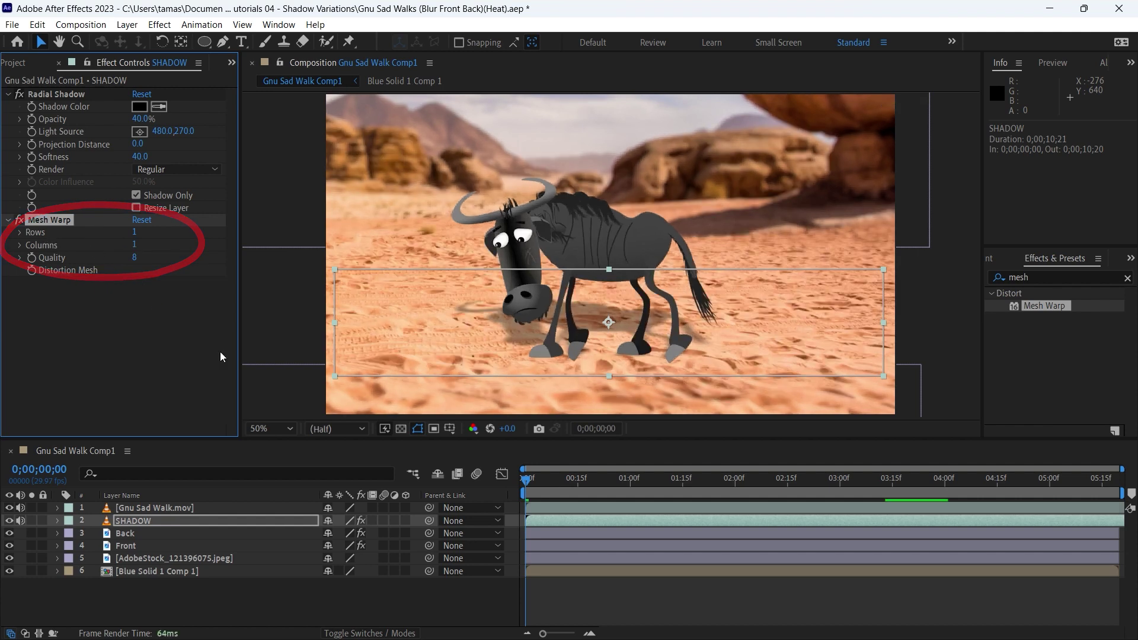
left_click_drag(336, 438, 326, 502)
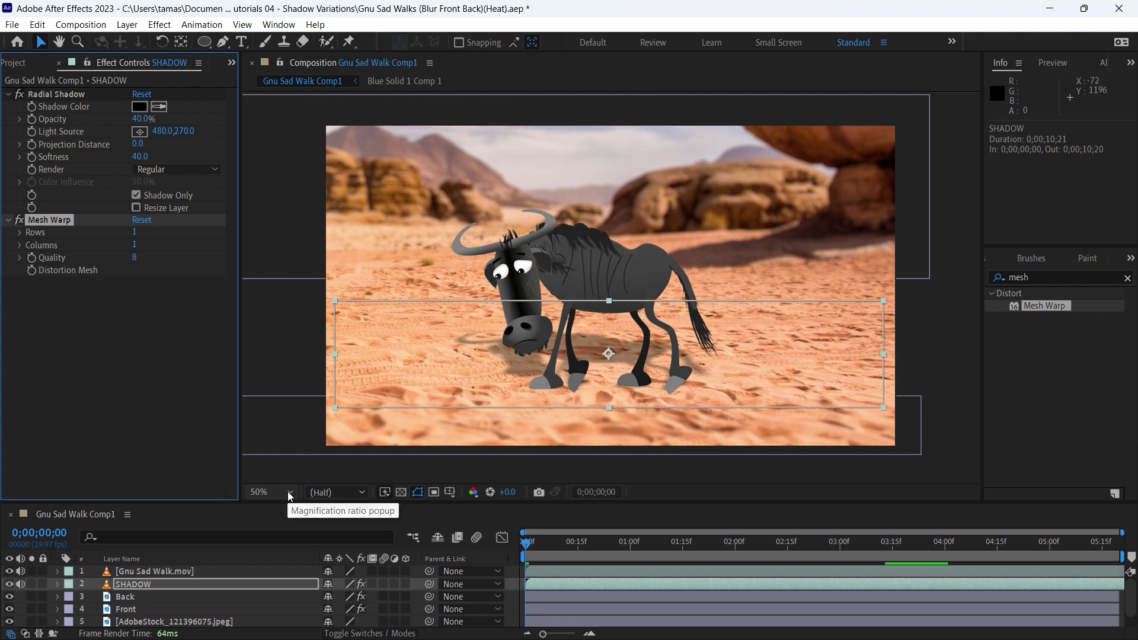
Step: At 33.3% magnification, drag the four Mesh Warp corners to slant the shadow up and left
left_click(290, 492)
left_click(268, 356)
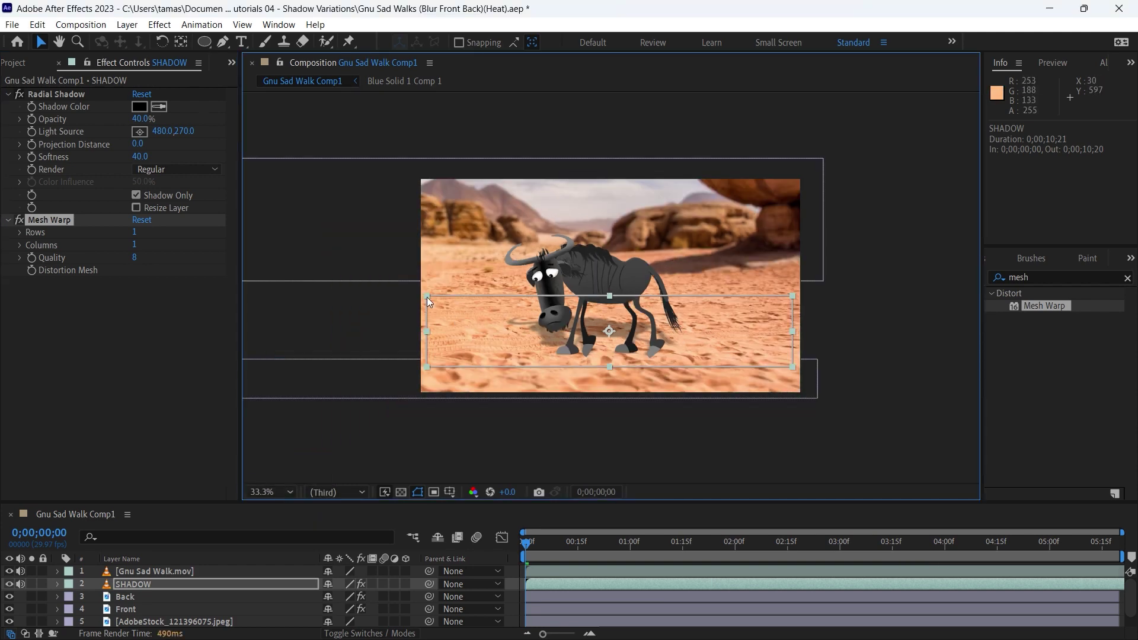
left_click_drag(427, 296, 403, 249)
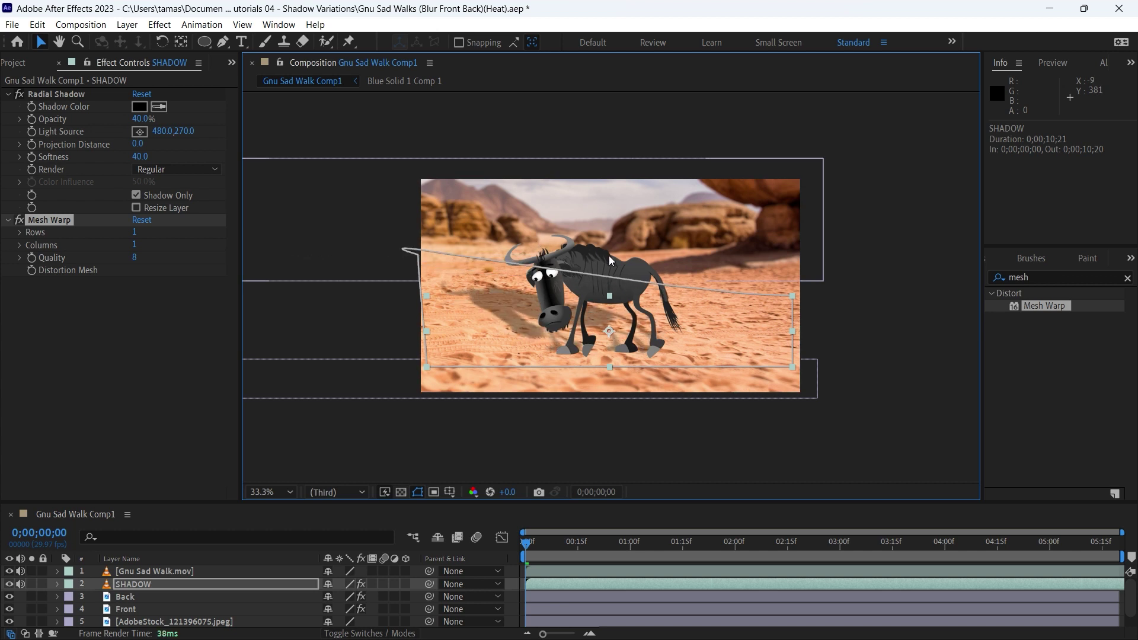
left_click_drag(792, 296, 675, 259)
left_click_drag(736, 279, 681, 289)
left_click_drag(793, 367, 794, 374)
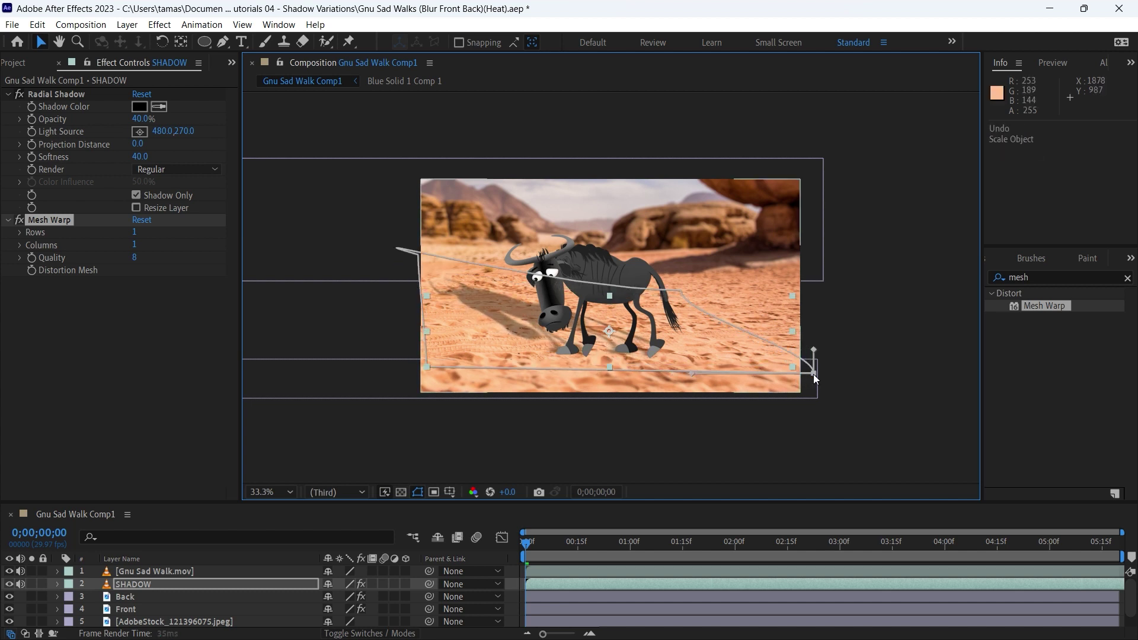
left_click_drag(425, 368, 437, 370)
left_click(524, 542)
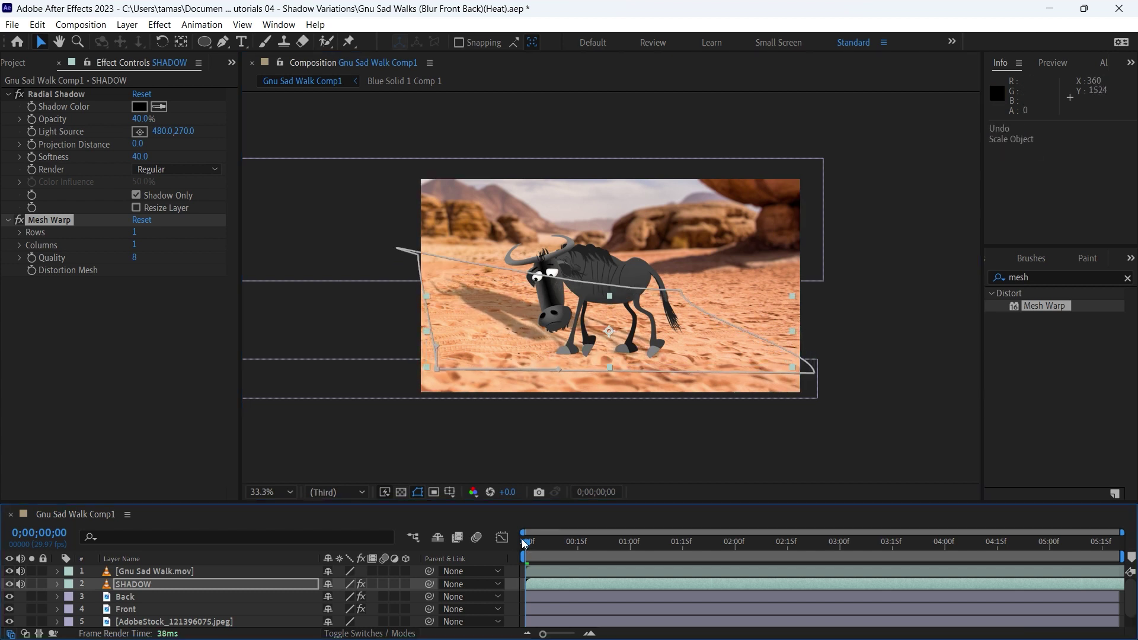
Step: Preview the walk, switch the viewer to Fit up to 100%, and play it again
key("space")
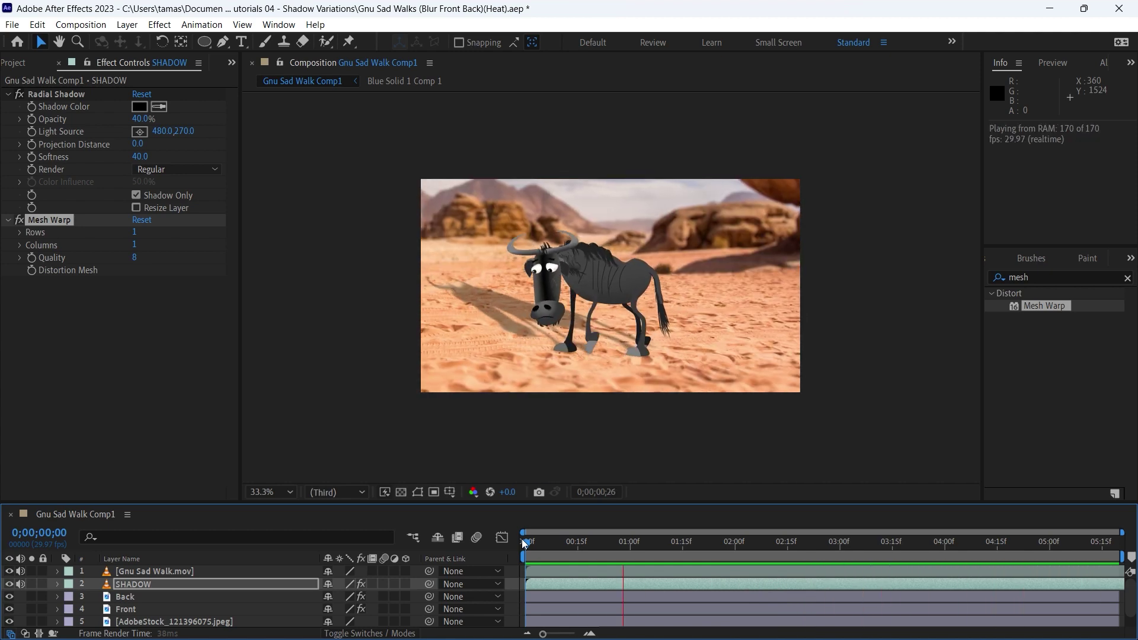
key("space")
left_click(292, 492)
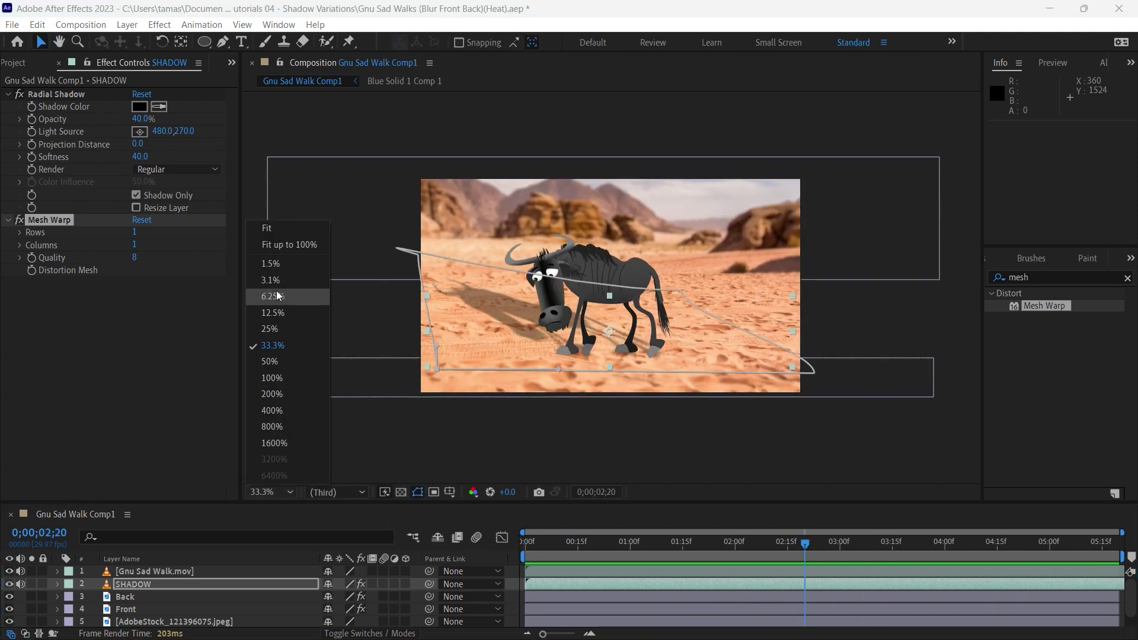
left_click(287, 239)
key("space")
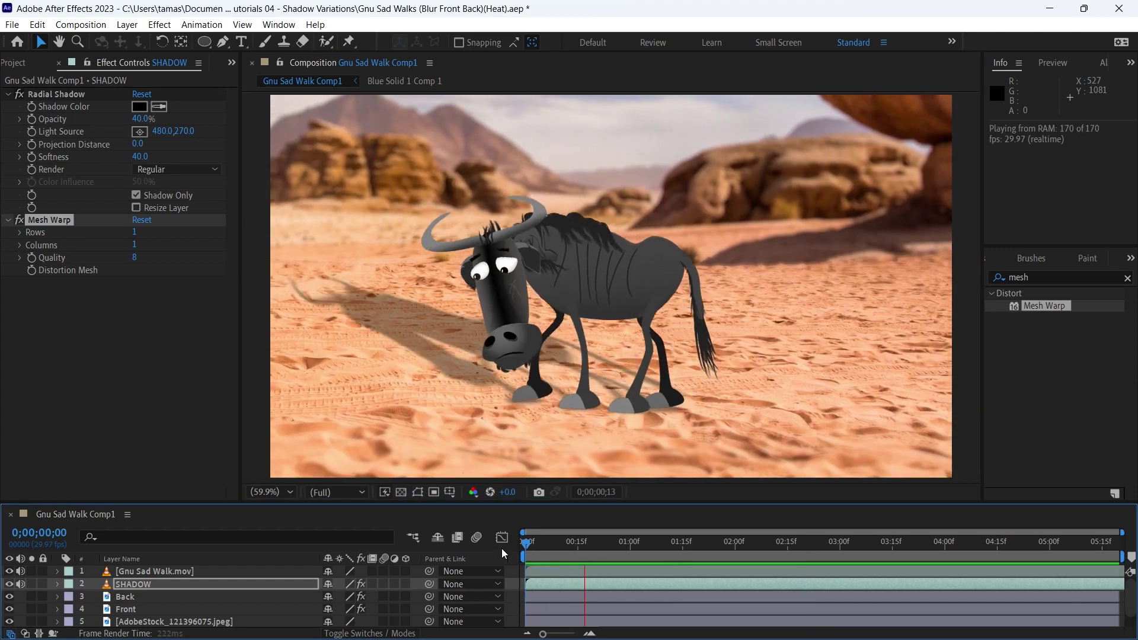